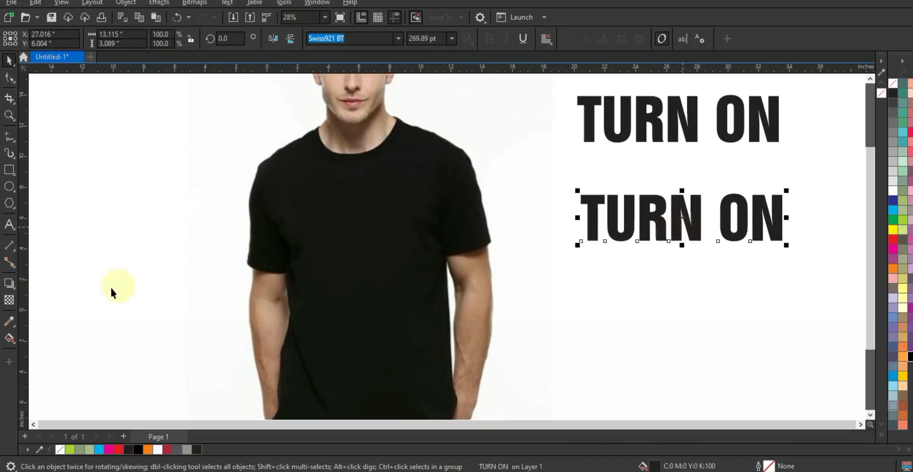
# Replace the lower duplicate TURN ON text with LONDON
pyautogui.click(13, 231)
pyautogui.hotkey('shift', 'Home')
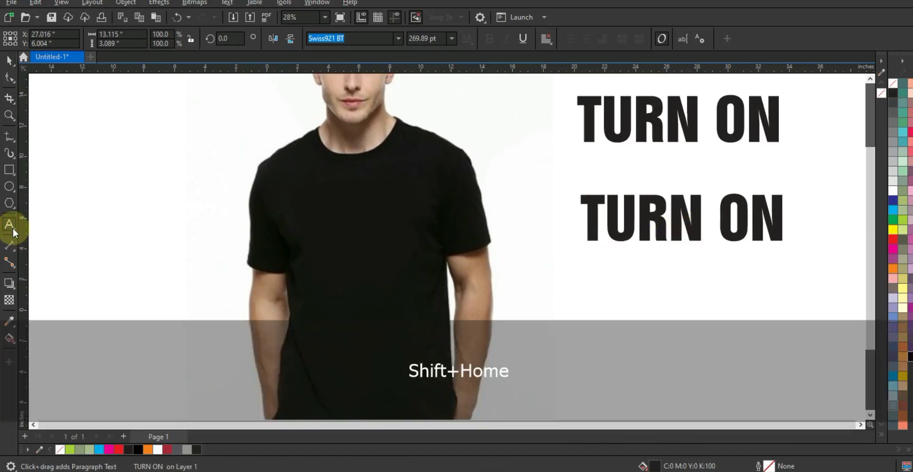
pyautogui.press('capslock')
pyautogui.write('LONDON')
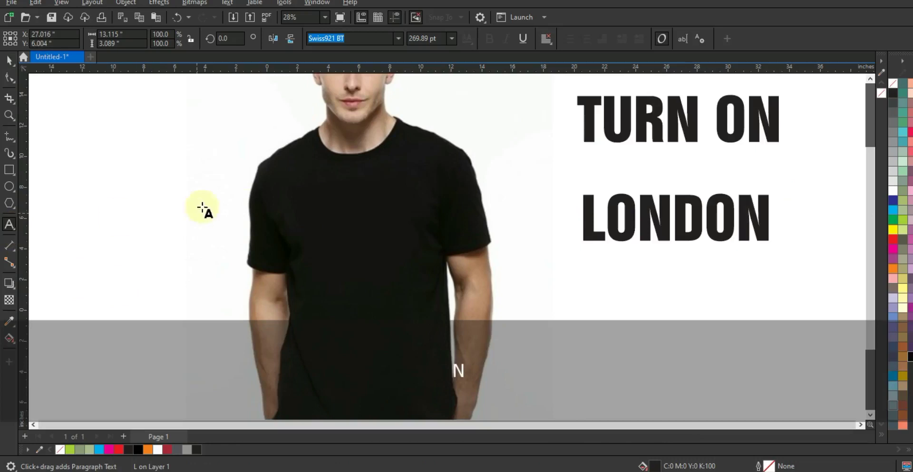
# Split the word LONDON onto two lines, LON above DON
pyautogui.click(9, 115)
pyautogui.moveTo(542, 169); pyautogui.dragTo(823, 276)
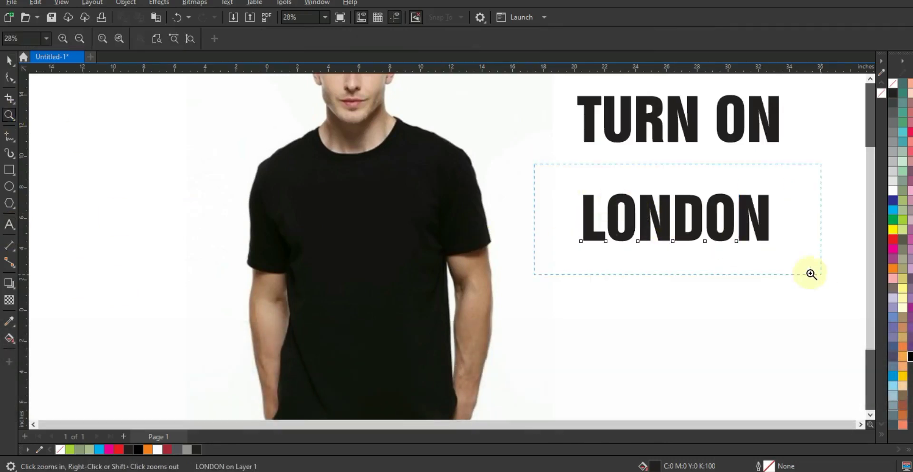
pyautogui.click(9, 60)
pyautogui.click(285, 180)
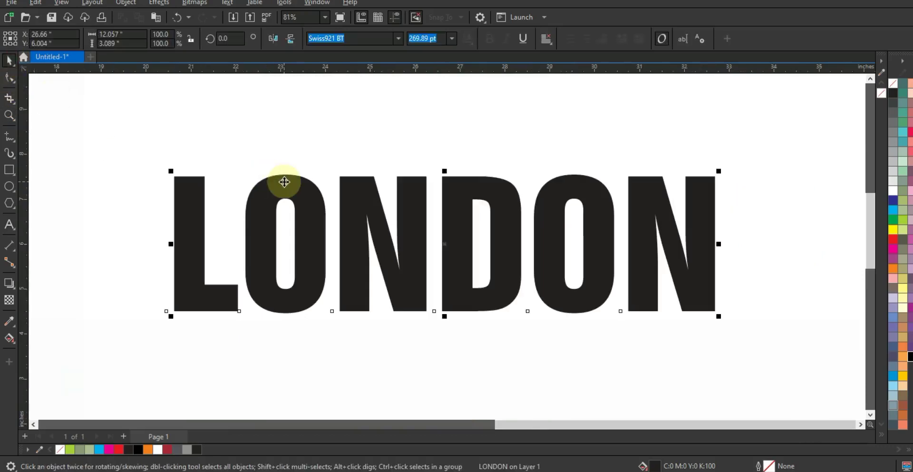
pyautogui.click(10, 223)
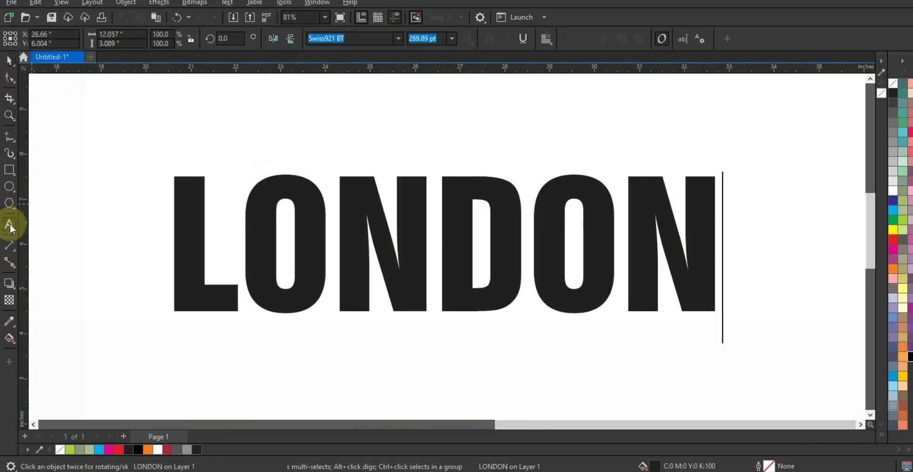
pyautogui.click(441, 222)
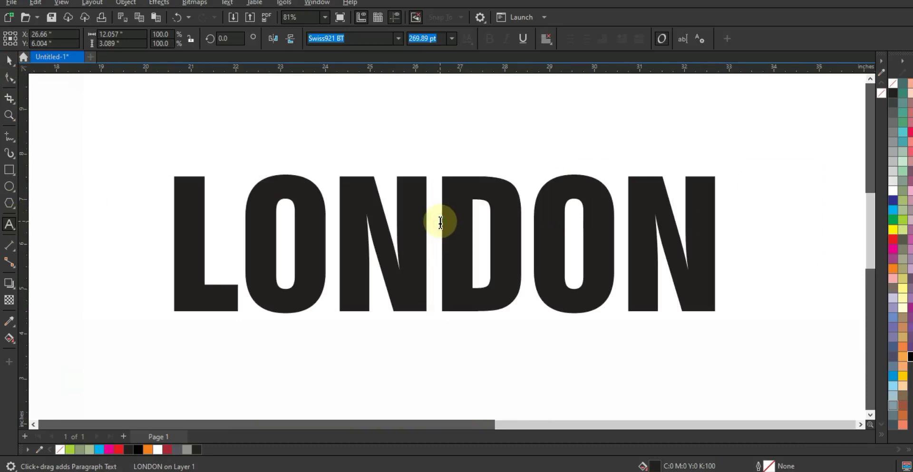
pyautogui.press('Return')
pyautogui.press('F3')
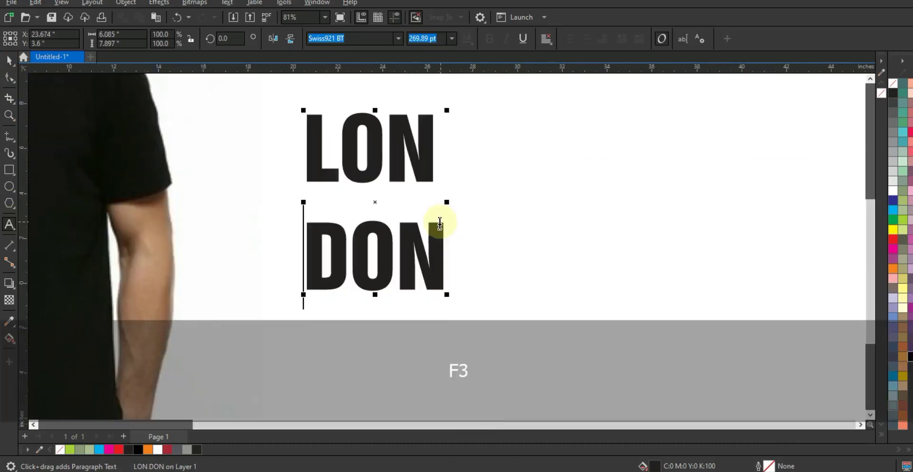
# Tighten the line spacing so DON sits close beneath LON
pyautogui.click(9, 78)
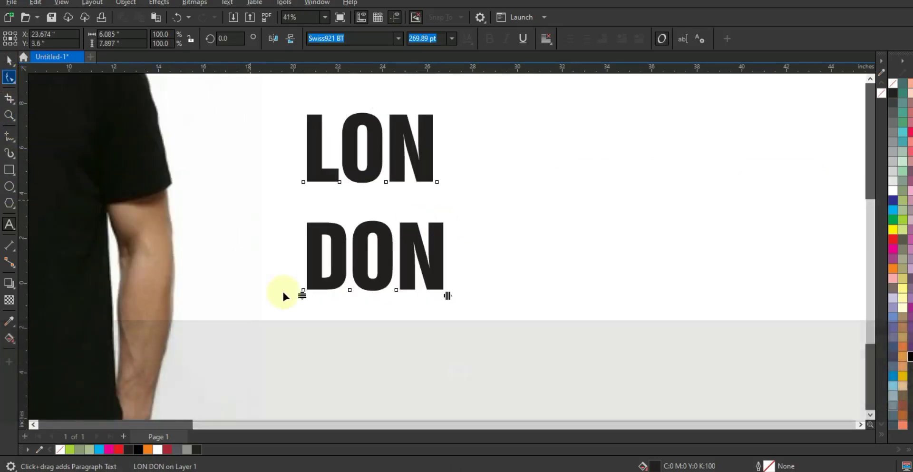
pyautogui.moveTo(304, 294); pyautogui.dragTo(293, 238)
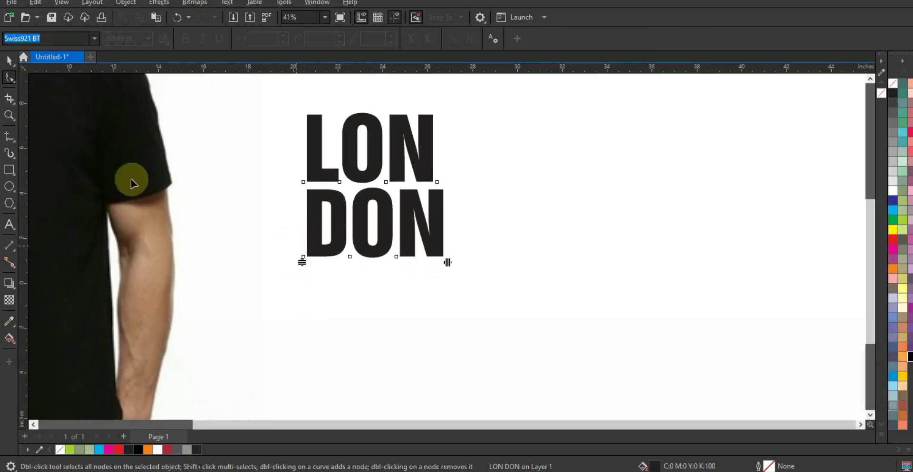
pyautogui.click(10, 60)
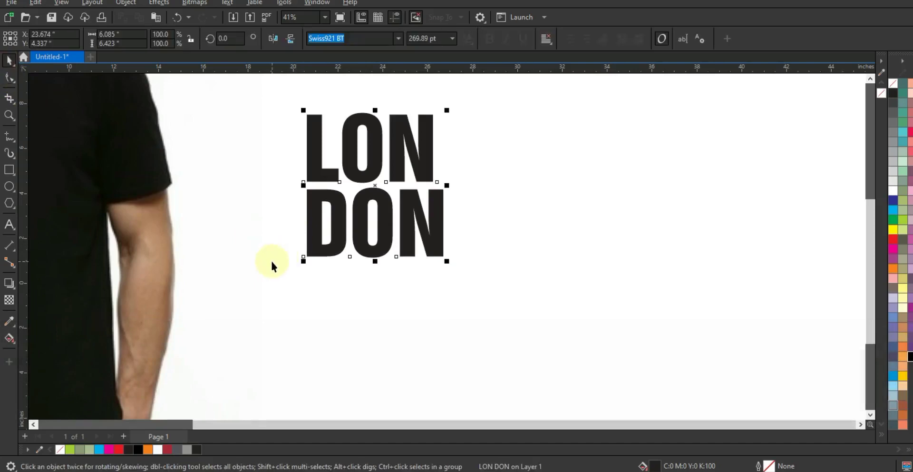
# Break the two-line text apart into separate LON and DON text objects
pyautogui.click(127, 3)
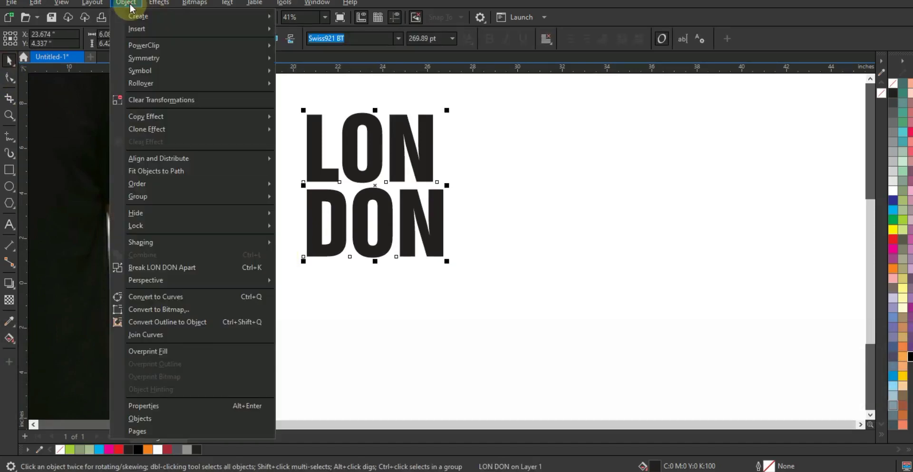
pyautogui.click(160, 268)
pyautogui.click(543, 194)
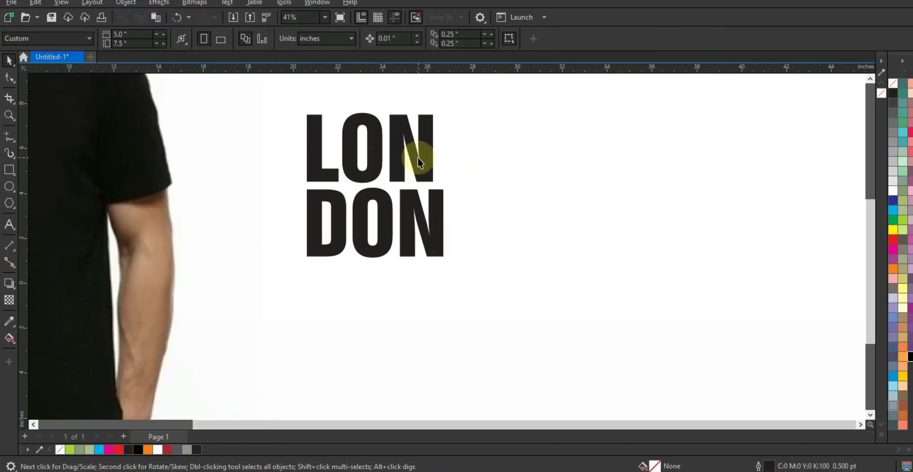
# Widen the letter spacing of LON so the line matches the width of DON
pyautogui.click(418, 158)
pyautogui.click(9, 77)
pyautogui.moveTo(438, 188); pyautogui.dragTo(443, 186)
pyautogui.click(9, 60)
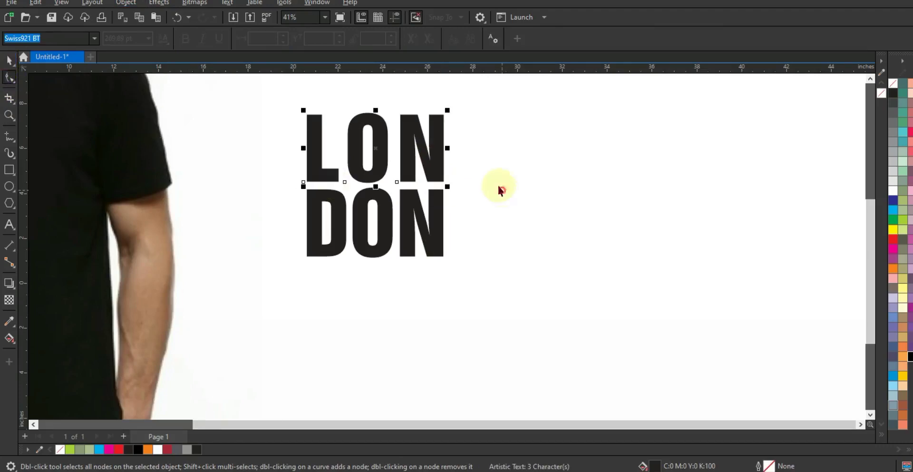
# Convert both text lines to curves, scaled up to about 11.1 × 11.7 inches, and weld them into one shape
pyautogui.moveTo(478, 98); pyautogui.dragTo(270, 271)
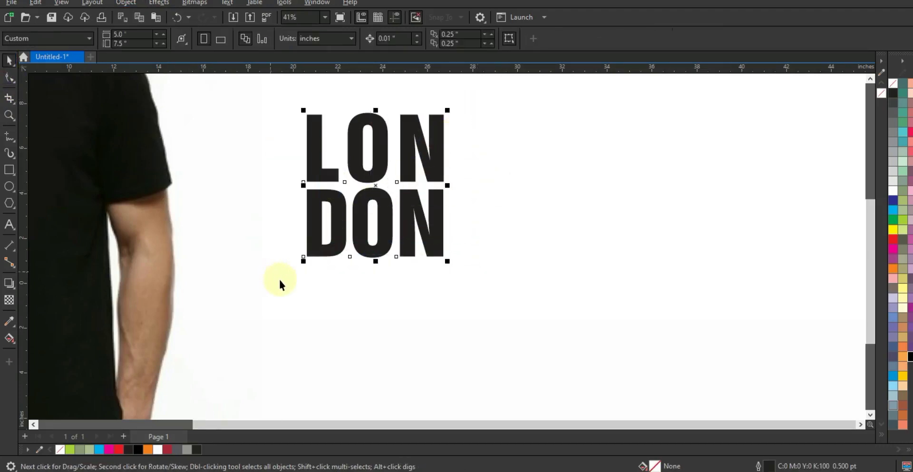
pyautogui.hotkey('ctrl', 'q')
pyautogui.moveTo(447, 261); pyautogui.dragTo(563, 380)
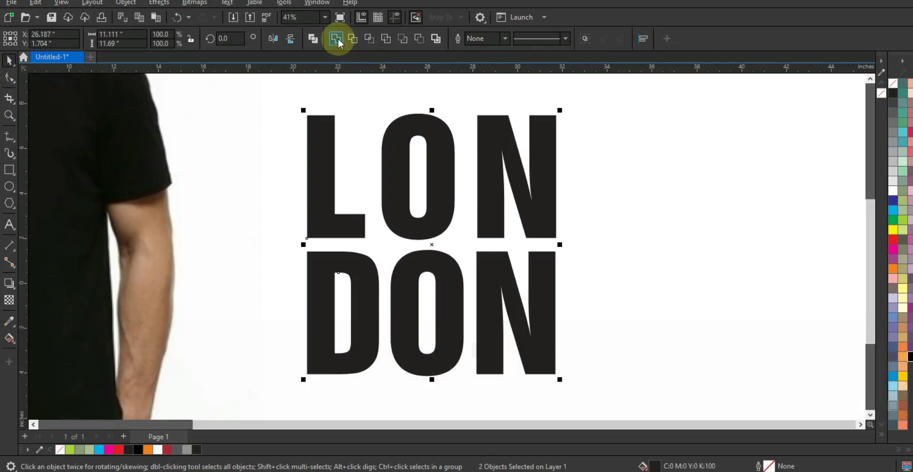
pyautogui.click(336, 39)
# Move the LON DON lettering to the empty area right of the shirt and enlarge it to about 17.7 × 18.7 inches
pyautogui.press('F3')
pyautogui.press('F3')
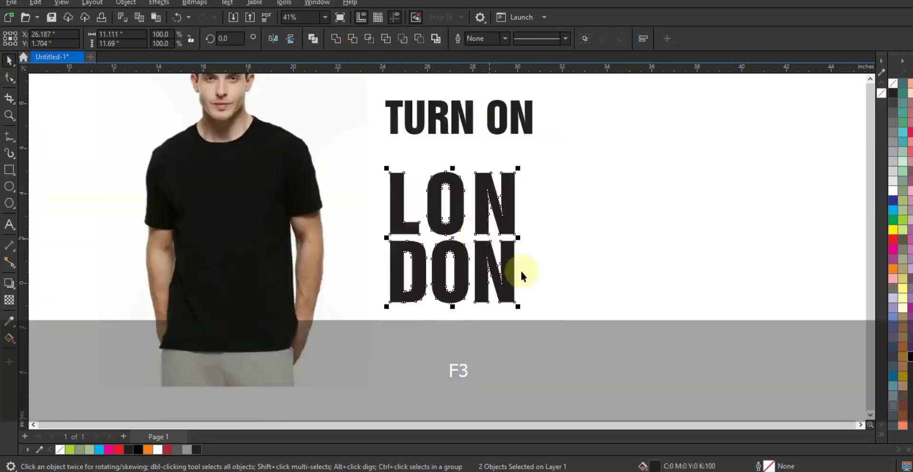
pyautogui.moveTo(526, 295); pyautogui.dragTo(624, 295)
pyautogui.moveTo(470, 175); pyautogui.dragTo(477, 114)
pyautogui.click(668, 229)
pyautogui.moveTo(613, 281); pyautogui.dragTo(608, 274)
pyautogui.click(687, 278)
pyautogui.click(10, 114)
pyautogui.moveTo(464, 164); pyautogui.dragTo(827, 324)
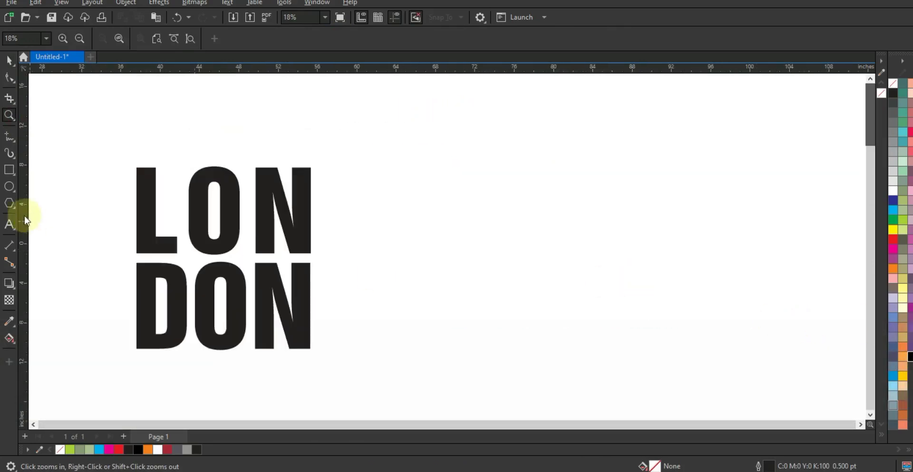
# Draw a vertical line about 28.1 inches tall just right of the lettering and set its outline width to 8 pt
pyautogui.click(9, 138)
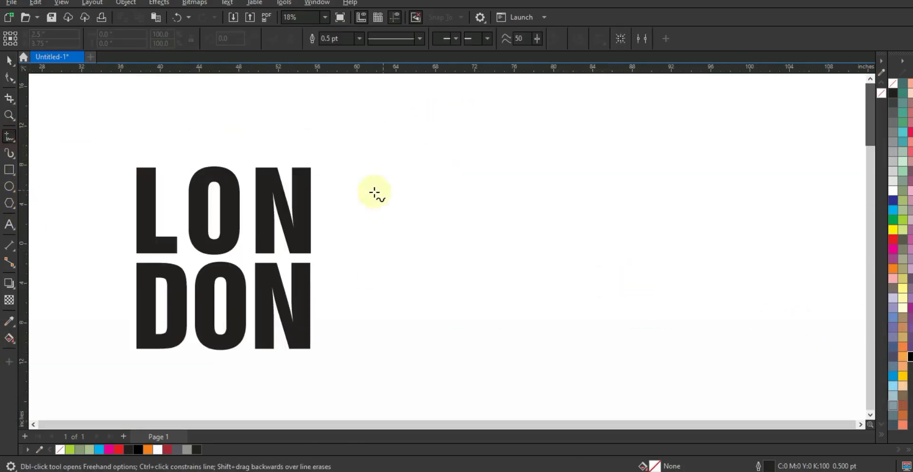
pyautogui.click(333, 111)
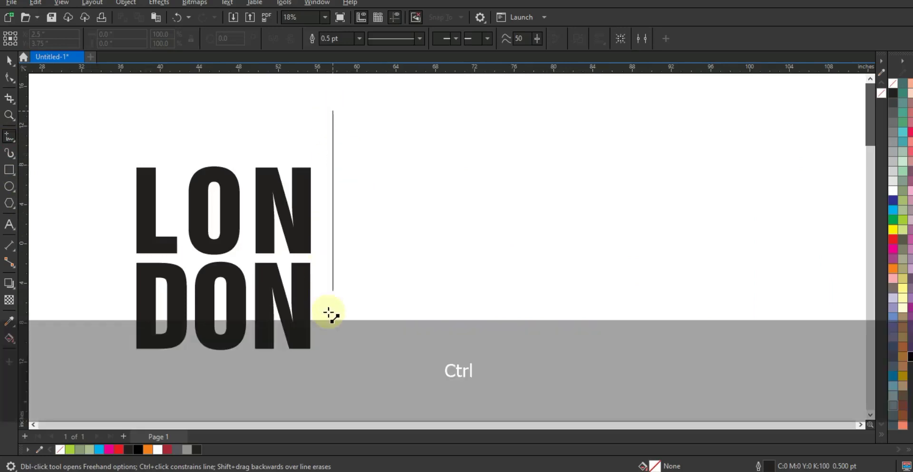
pyautogui.click(330, 387)
pyautogui.click(359, 38)
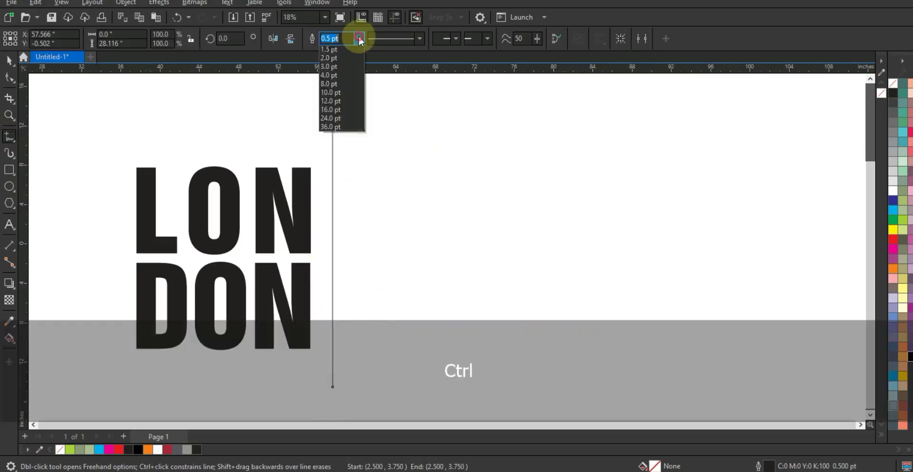
pyautogui.click(347, 112)
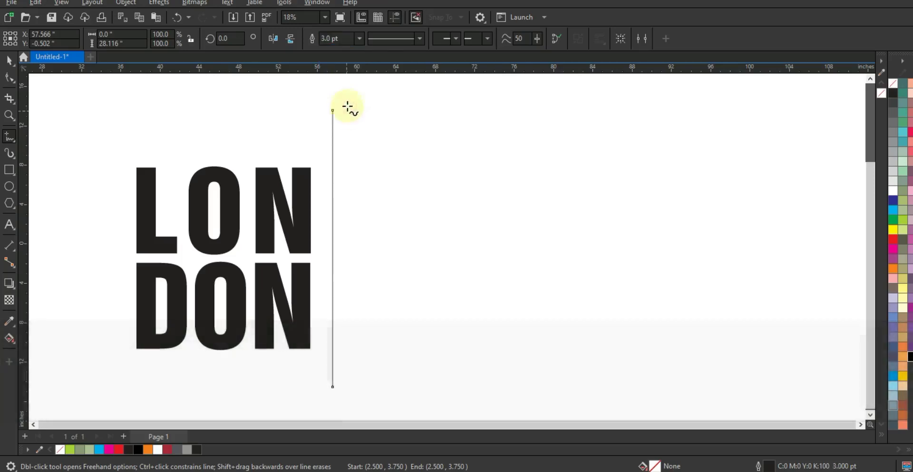
pyautogui.click(361, 39)
pyautogui.click(336, 128)
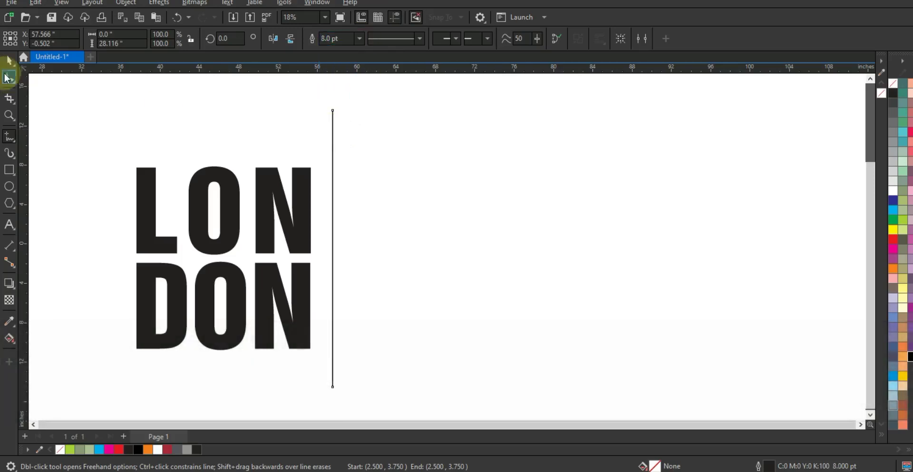
# Copy the vertical line about 30.4 inches to the right and blend the two lines together
pyautogui.click(9, 60)
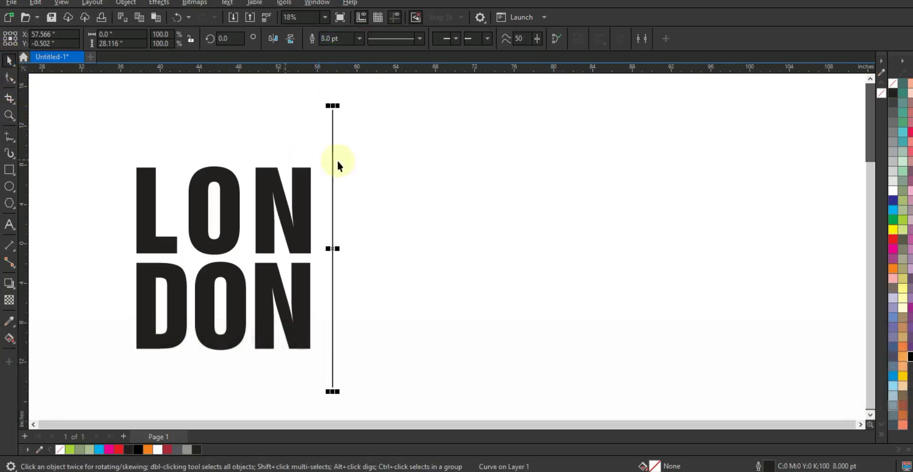
pyautogui.moveTo(333, 159); pyautogui.dragTo(632, 175)
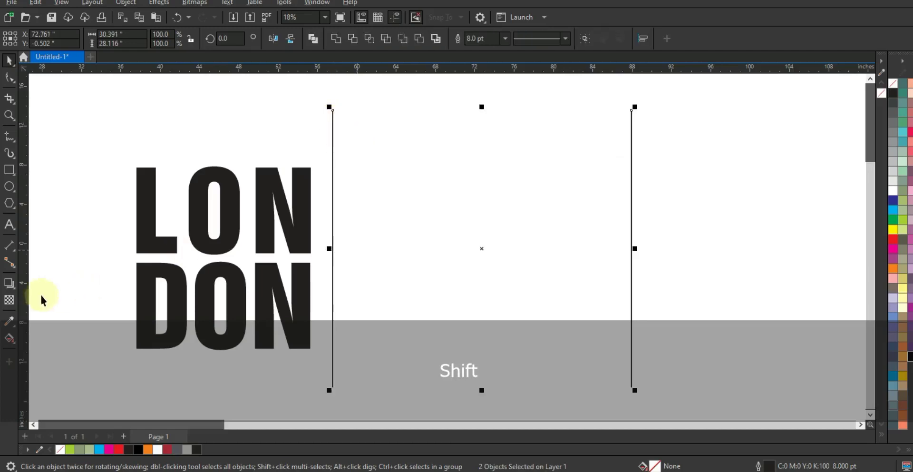
pyautogui.click(16, 287)
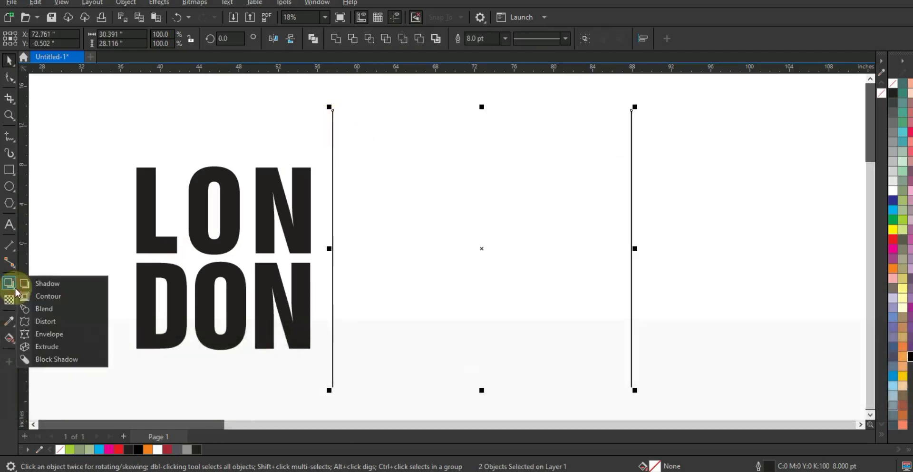
pyautogui.click(43, 309)
pyautogui.moveTo(333, 257); pyautogui.dragTo(632, 248)
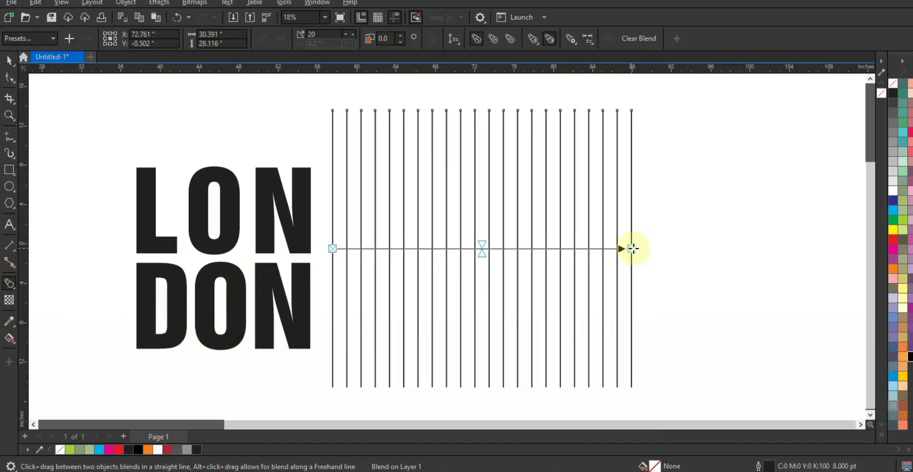
# Set the number of blend steps between the two lines to 88
pyautogui.click(353, 35)
pyautogui.click(353, 34)
pyautogui.moveTo(353, 34); pyautogui.dragTo(353, 34)
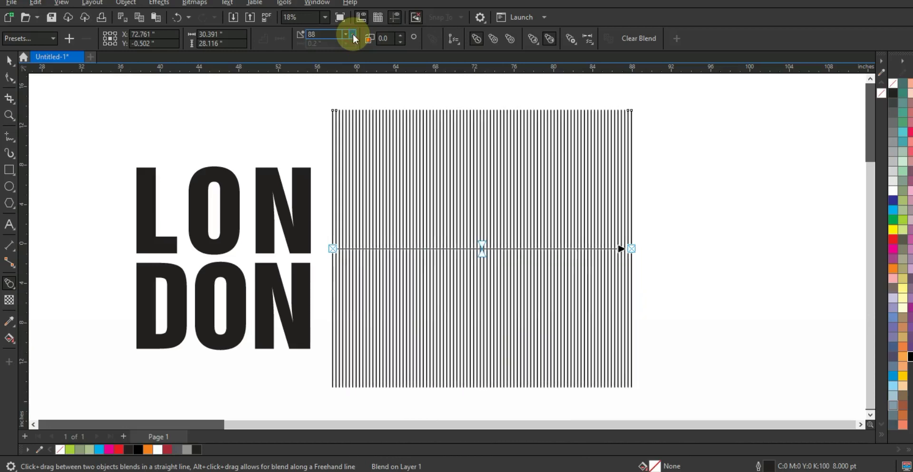
# Break the line blend apart and ungroup it into individual lines
pyautogui.click(9, 60)
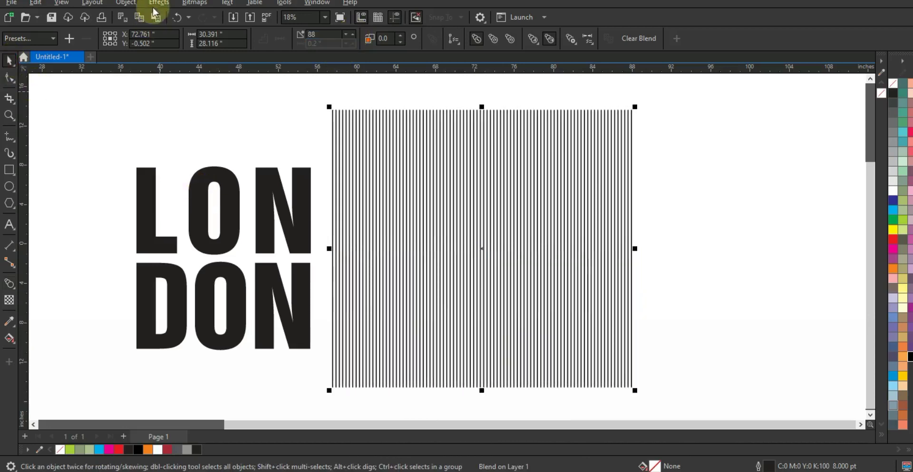
pyautogui.click(138, 5)
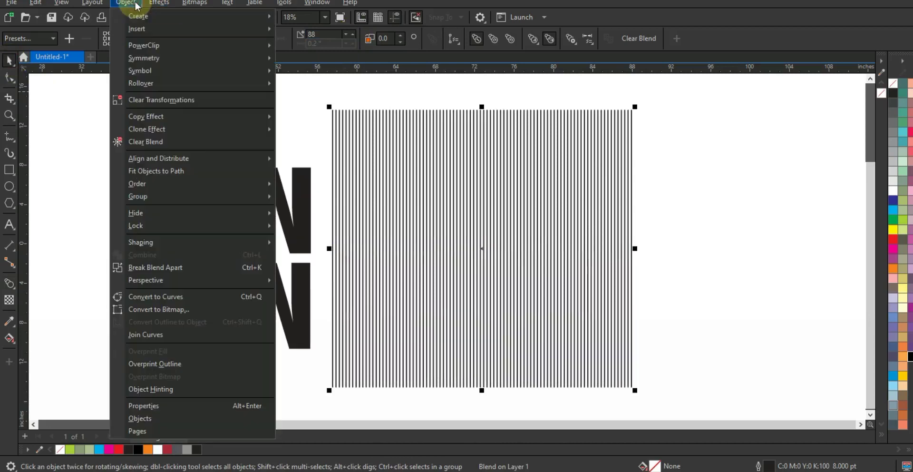
pyautogui.click(157, 268)
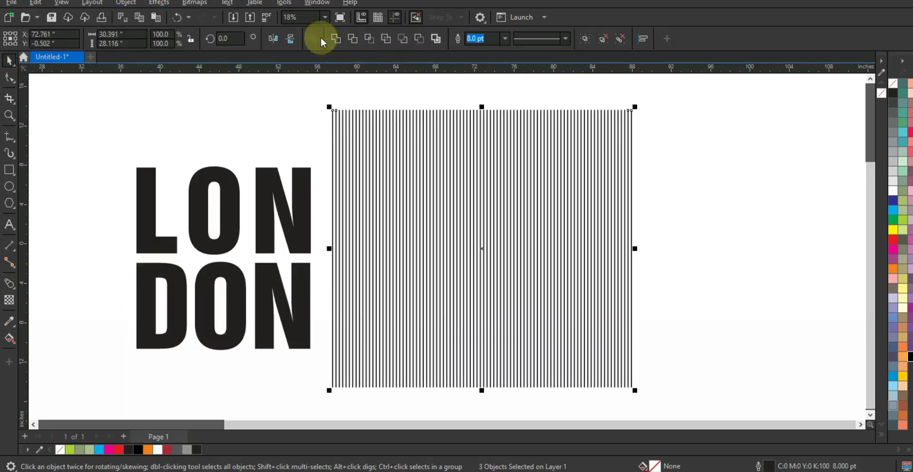
pyautogui.click(604, 40)
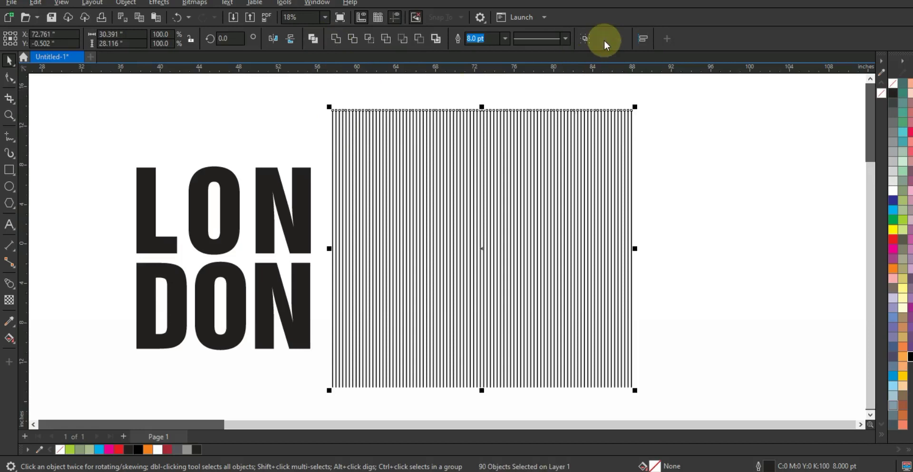
# Combine all the vertical lines into one curve and colour its outline 30% black
pyautogui.click(315, 41)
pyautogui.click(512, 196)
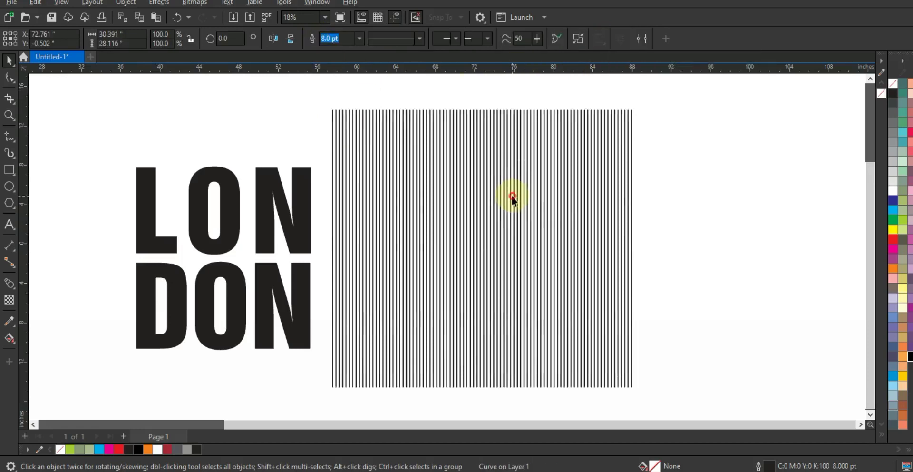
pyautogui.click(579, 189)
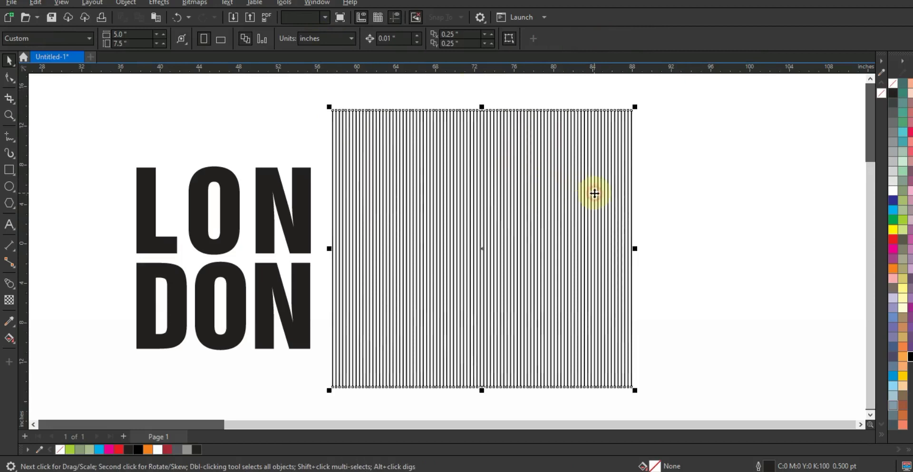
pyautogui.rightClick(892, 162)
pyautogui.click(705, 204)
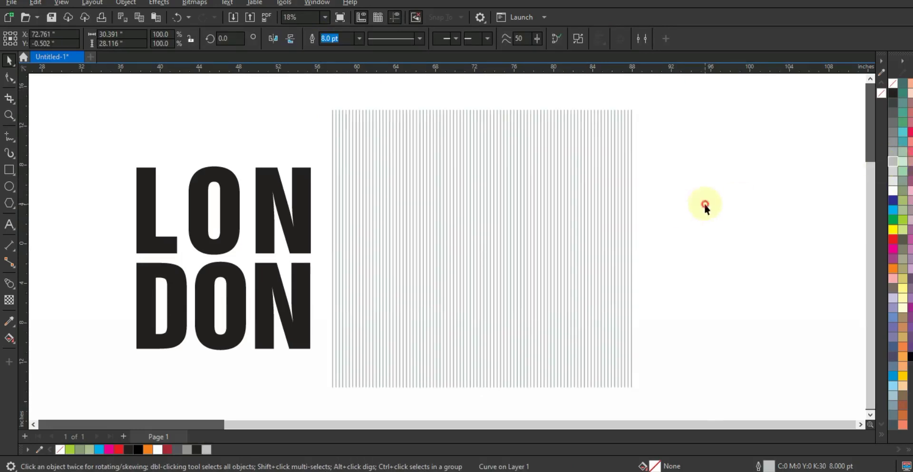
# Bring the LON DON lettering to the front and centre it on the vertical line pattern
pyautogui.moveTo(301, 344); pyautogui.dragTo(336, 370)
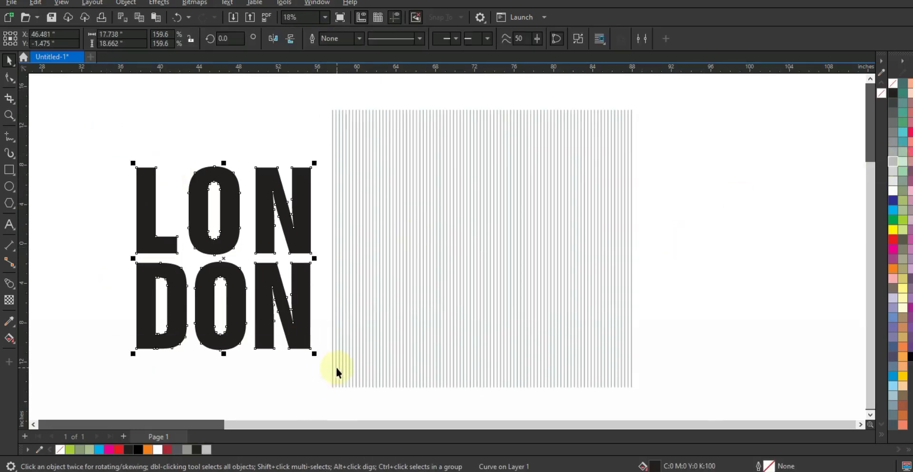
pyautogui.hotkey('shift', 'pageup')
pyautogui.moveTo(281, 309); pyautogui.dragTo(533, 295)
pyautogui.keyDown('shift'); pyautogui.click(587, 255); pyautogui.keyUp('shift')
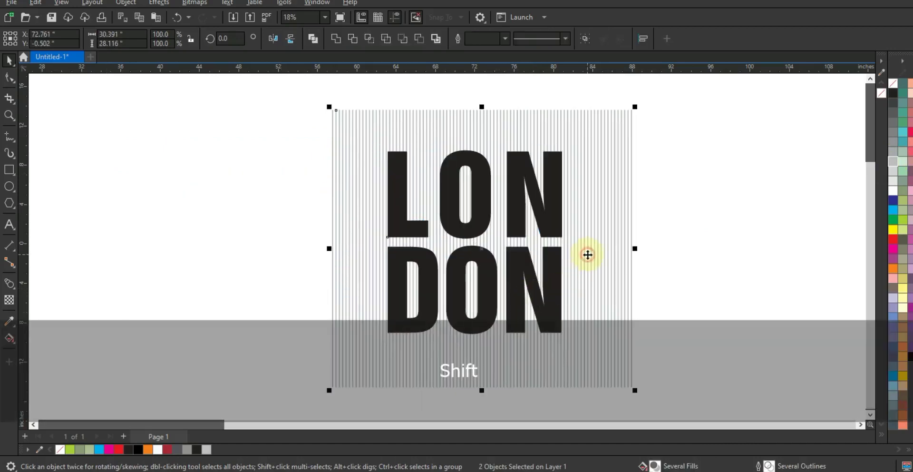
pyautogui.press('c')
pyautogui.press('e')
# Rotate the line pattern to 300 degrees and set its outline width to 12 pt
pyautogui.click(600, 195)
pyautogui.click(607, 180)
pyautogui.moveTo(642, 108); pyautogui.dragTo(611, 281)
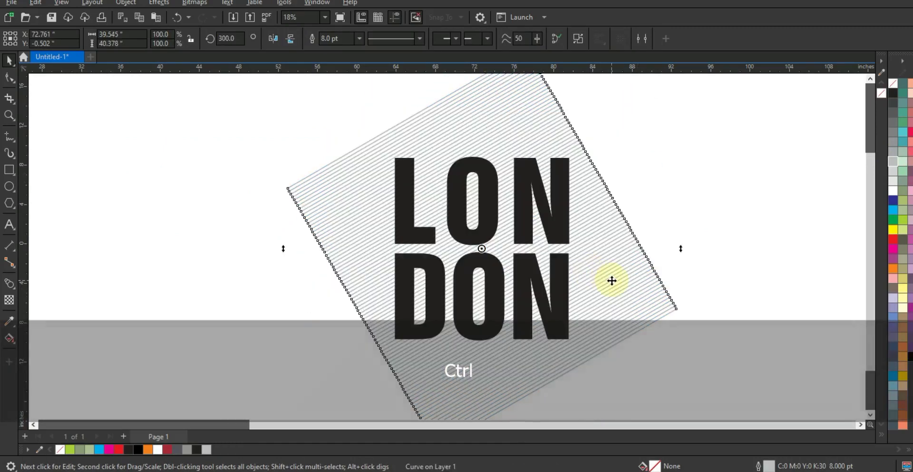
pyautogui.click(333, 38)
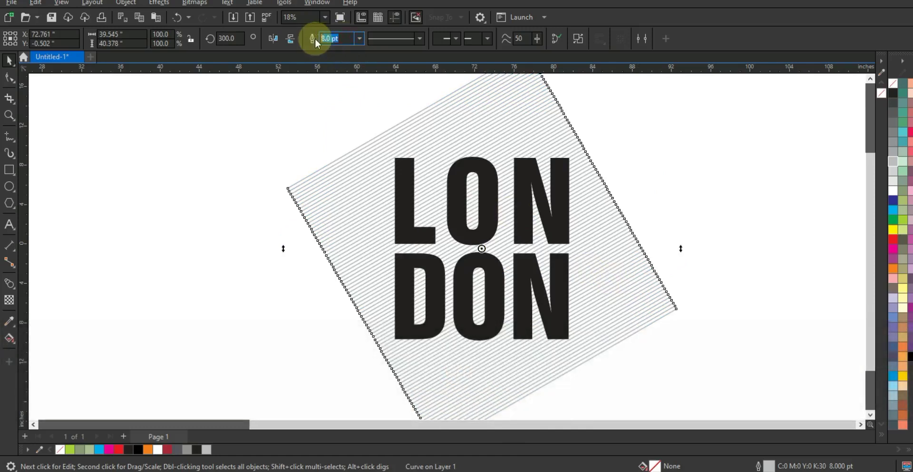
pyautogui.write('12')
pyautogui.press('Return')
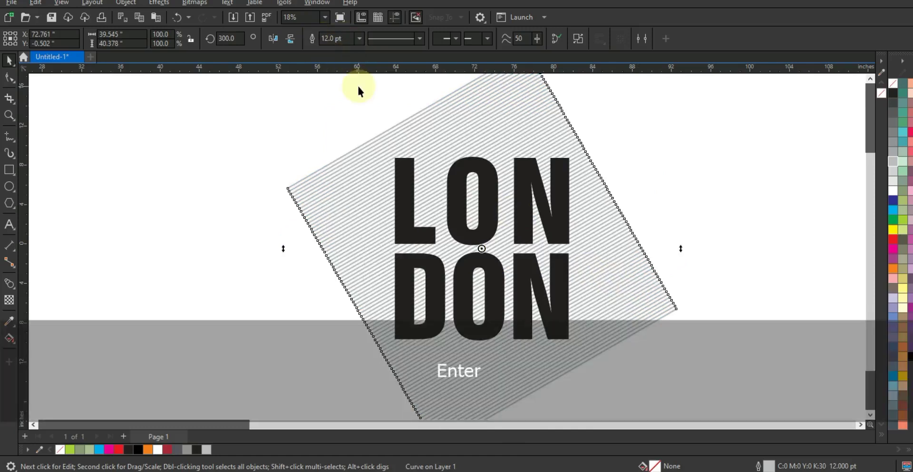
pyautogui.click(703, 208)
# Remove the fill from the LON DON lettering and give it a black outline
pyautogui.click(556, 206)
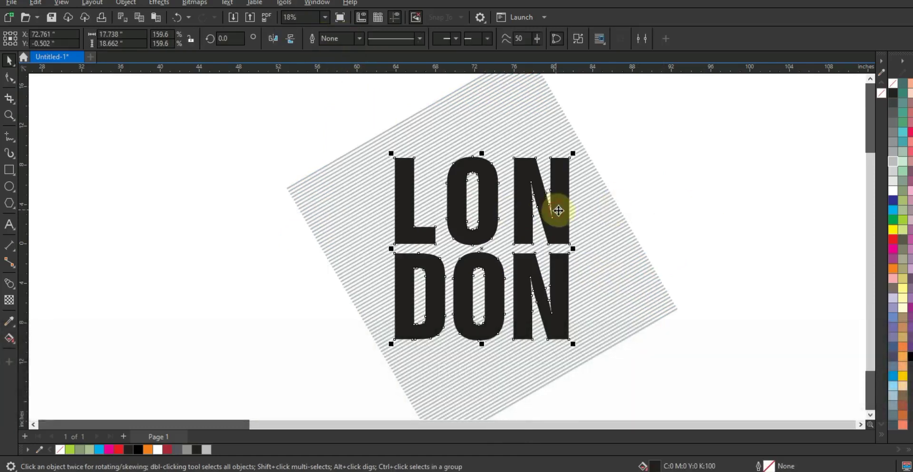
pyautogui.click(893, 83)
pyautogui.rightClick(892, 94)
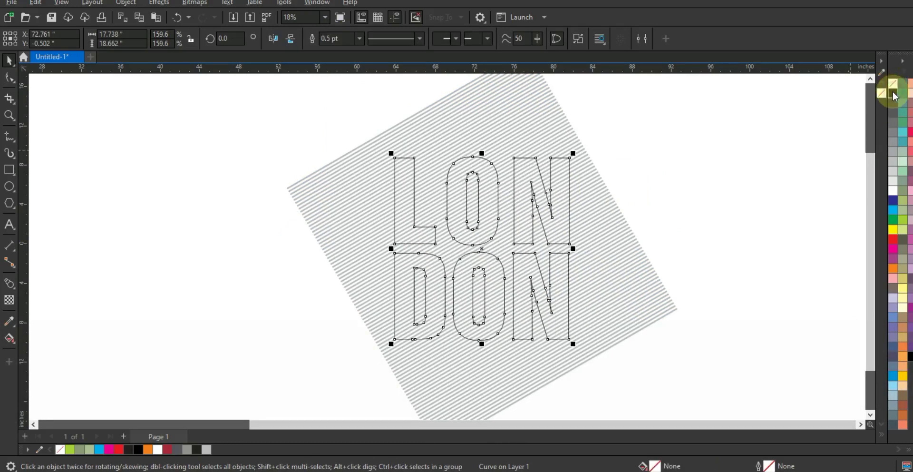
pyautogui.click(657, 153)
pyautogui.click(569, 166)
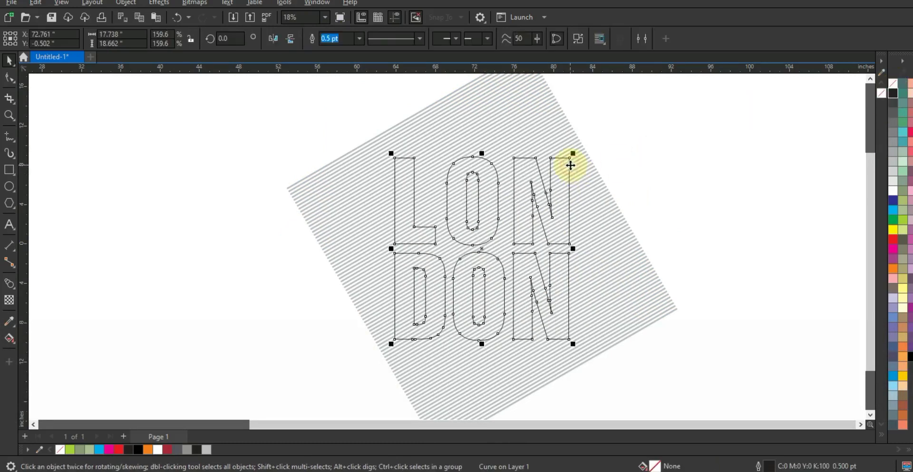
# Intersect the outlined lettering with the rotated line pattern
pyautogui.press('F3')
pyautogui.moveTo(380, 118); pyautogui.dragTo(645, 375)
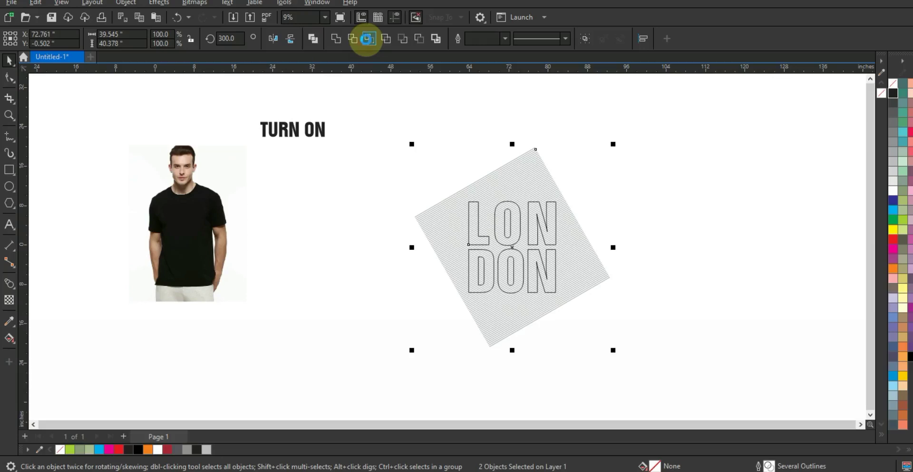
pyautogui.click(368, 38)
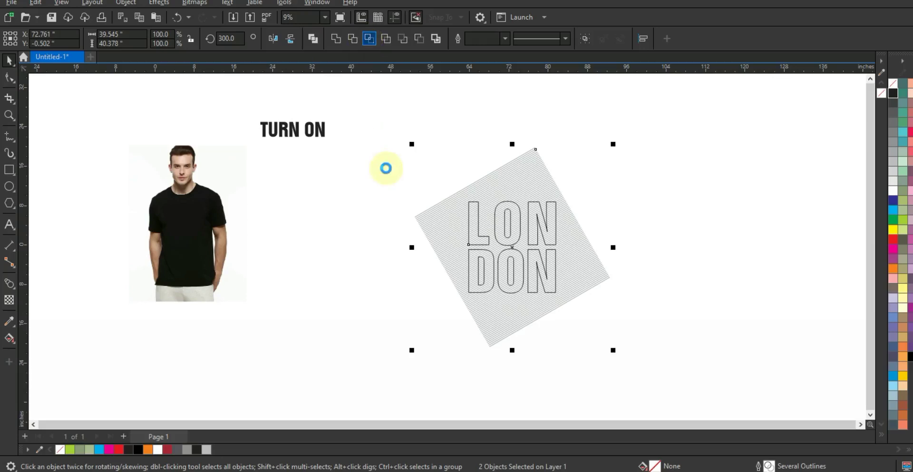
# Move the striped lettering with its outline beside the T-shirt photo and delete the leftover line pattern
pyautogui.click(386, 168)
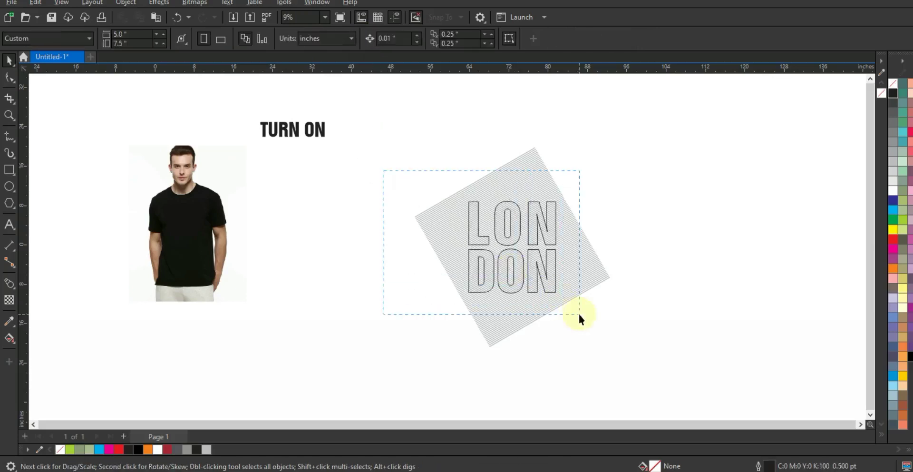
pyautogui.moveTo(513, 246); pyautogui.dragTo(332, 244)
pyautogui.click(421, 296)
pyautogui.click(489, 273)
pyautogui.press('Delete')
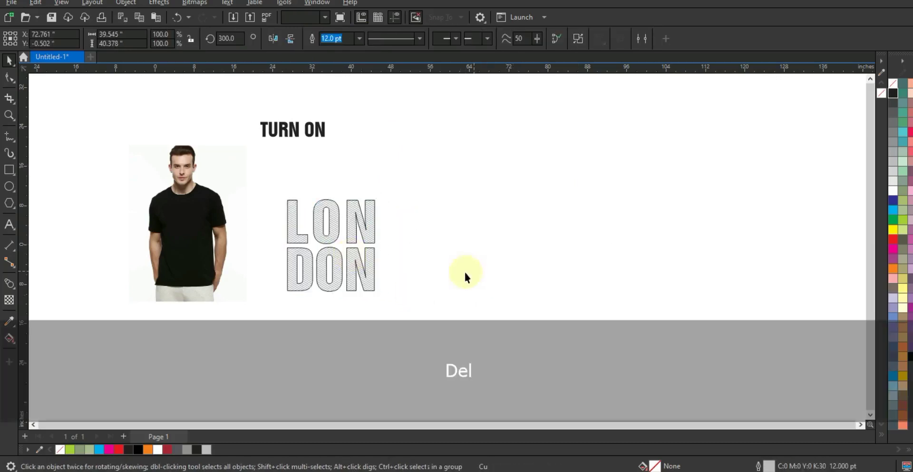
# Pull the thin black letter outline off the striped lettering and delete it
pyautogui.click(9, 115)
pyautogui.moveTo(265, 195); pyautogui.dragTo(419, 299)
pyautogui.click(9, 60)
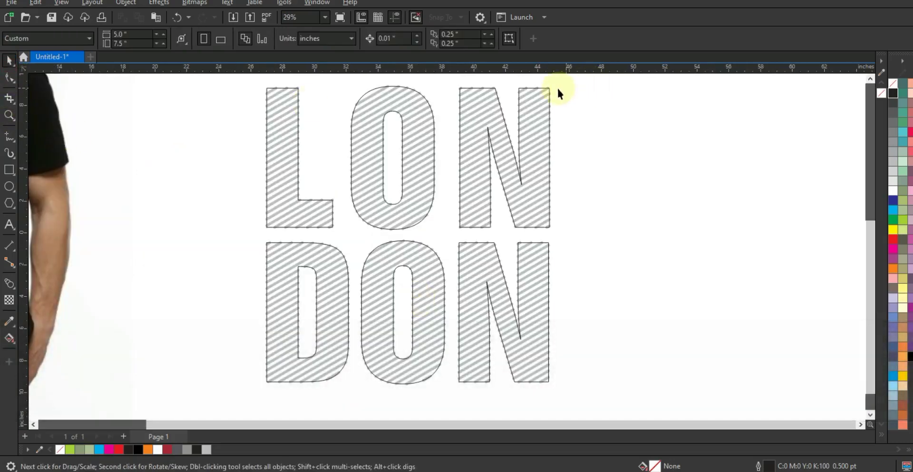
pyautogui.moveTo(549, 86)
pyautogui.mouseDown()
pyautogui.moveTo(744, 138)
pyautogui.moveTo(784, 133)
pyautogui.moveTo(748, 132)
pyautogui.mouseUp()
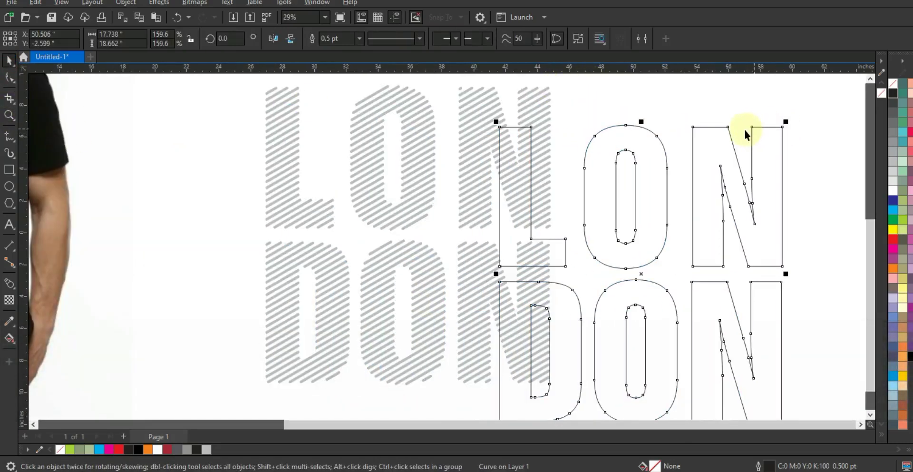
pyautogui.press('Delete')
# Convert the striped lettering's outline to an object and break it apart into separate stripes
pyautogui.press('F4')
pyautogui.click(689, 241)
pyautogui.hotkey('shift', 'F2')
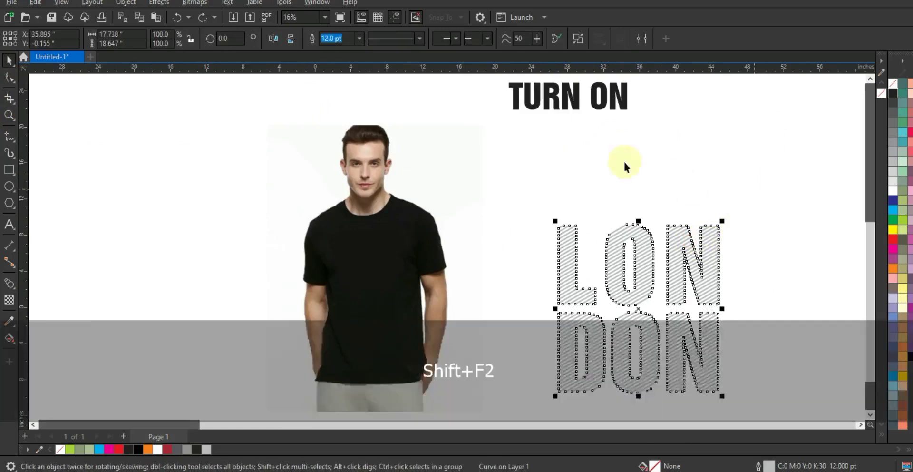
pyautogui.click(100, 4)
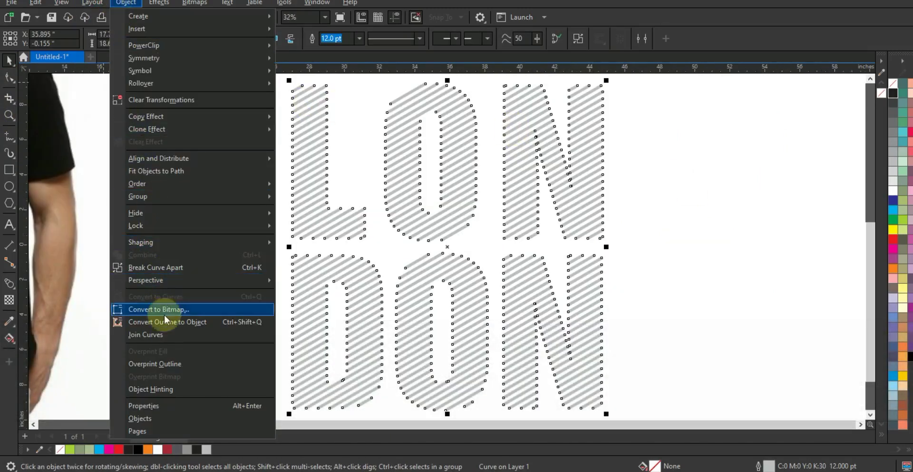
pyautogui.click(164, 320)
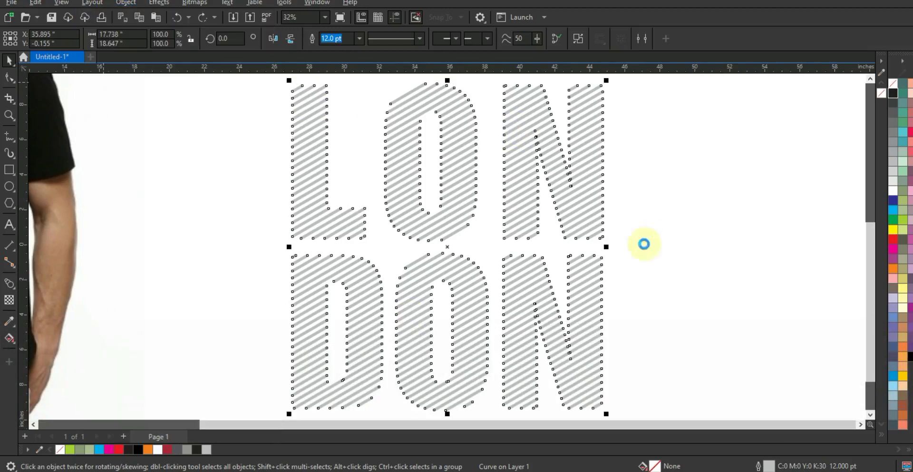
pyautogui.click(651, 238)
pyautogui.click(500, 97)
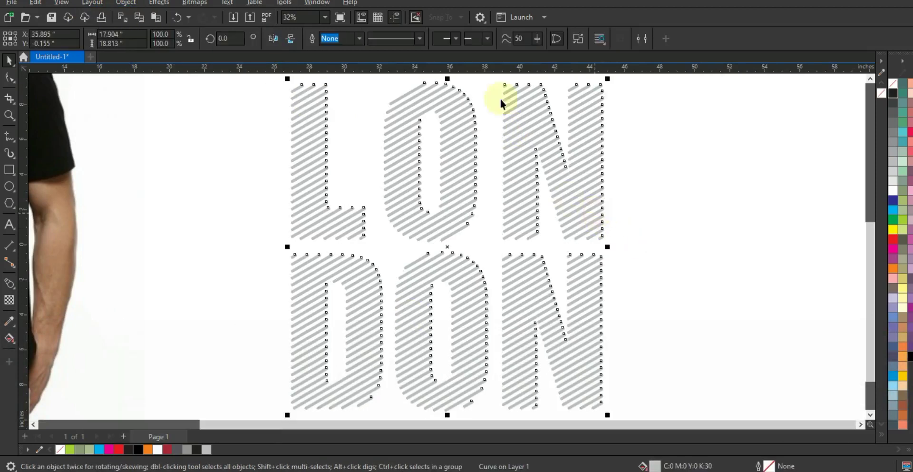
pyautogui.click(645, 158)
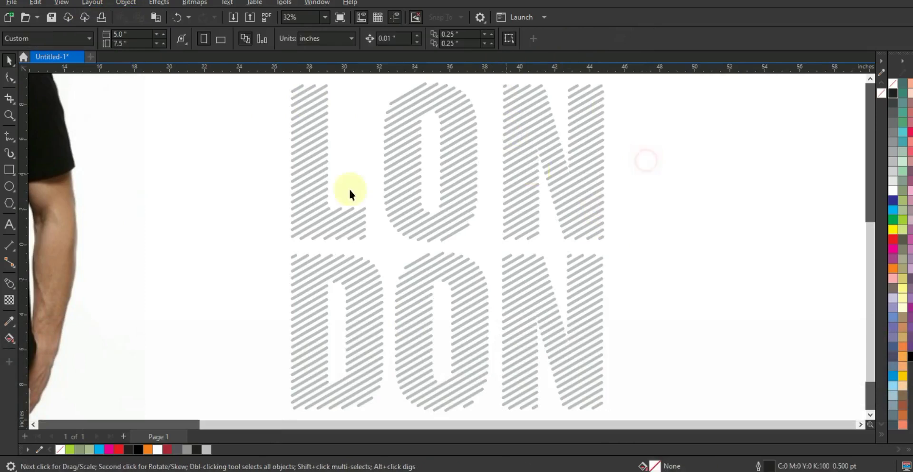
# Fill the stripes of the L with dark red (#A52838) and those of the upper O with 30% black
pyautogui.moveTo(373, 237); pyautogui.dragTo(376, 240)
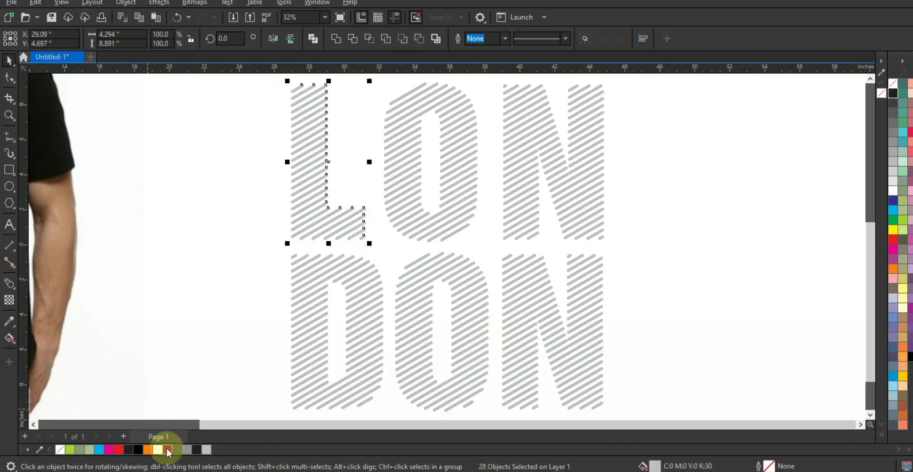
pyautogui.click(168, 450)
pyautogui.click(373, 87)
pyautogui.moveTo(378, 80)
pyautogui.mouseDown()
pyautogui.moveTo(426, 179)
pyautogui.moveTo(488, 245)
pyautogui.mouseUp()
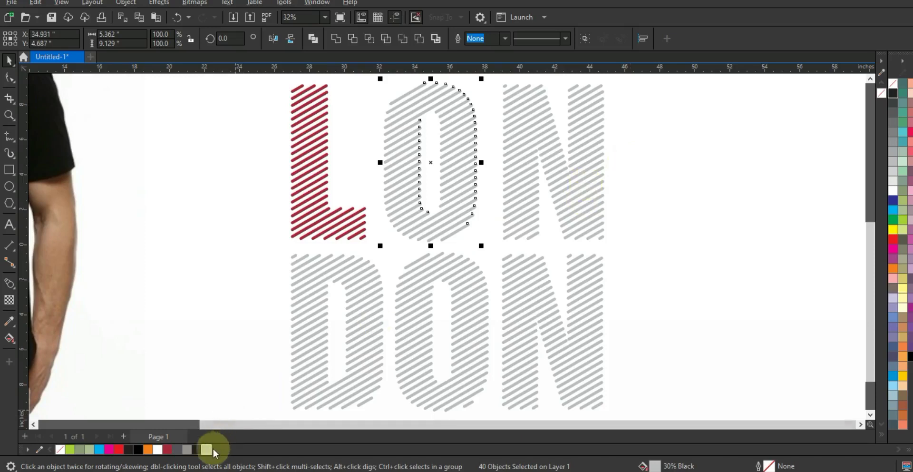
pyautogui.click(540, 233)
# Fill the stripes of both letters N, in LON and in DON, with dark red
pyautogui.press('F3')
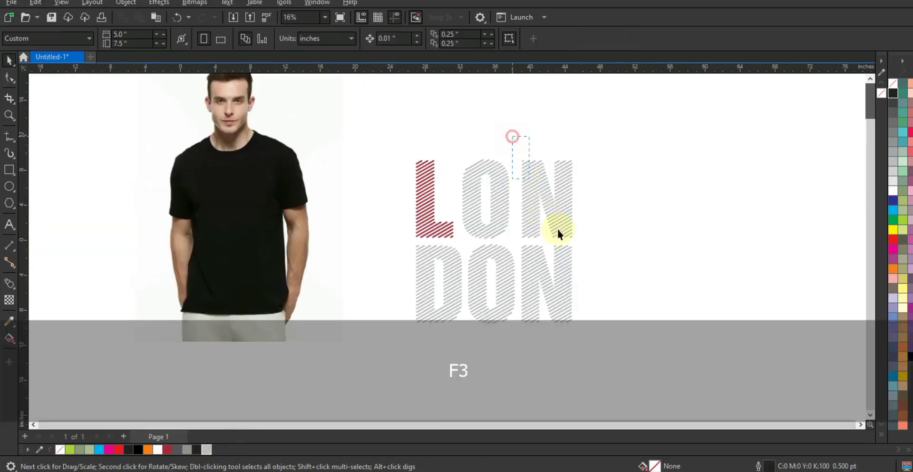
pyautogui.moveTo(581, 242); pyautogui.dragTo(581, 242)
pyautogui.click(168, 449)
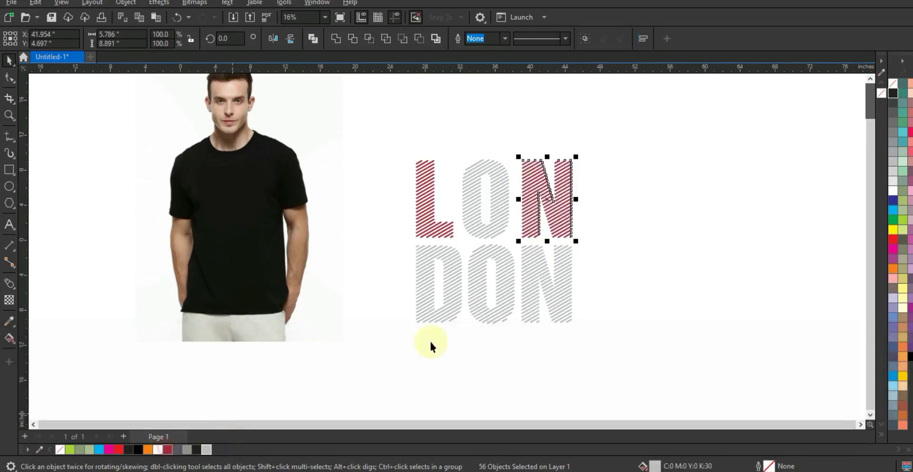
pyautogui.moveTo(510, 330); pyautogui.dragTo(516, 335)
pyautogui.moveTo(604, 346)
pyautogui.mouseDown()
pyautogui.moveTo(514, 253)
pyautogui.moveTo(515, 243)
pyautogui.mouseUp()
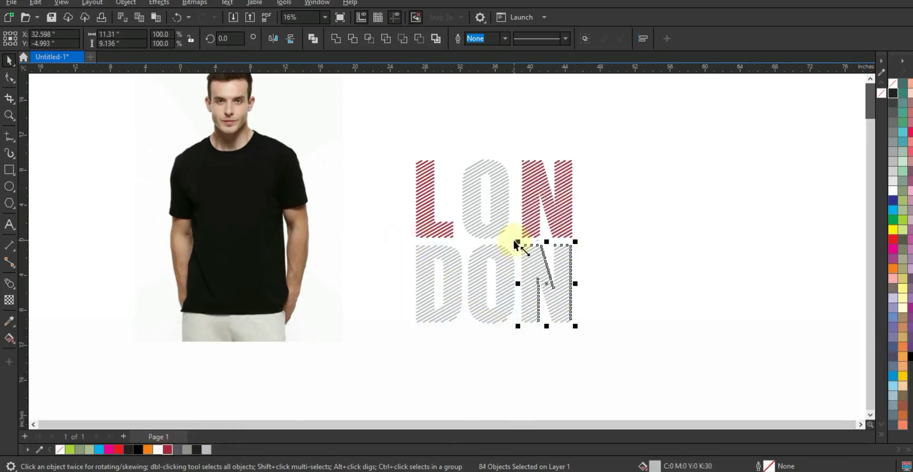
pyautogui.click(167, 449)
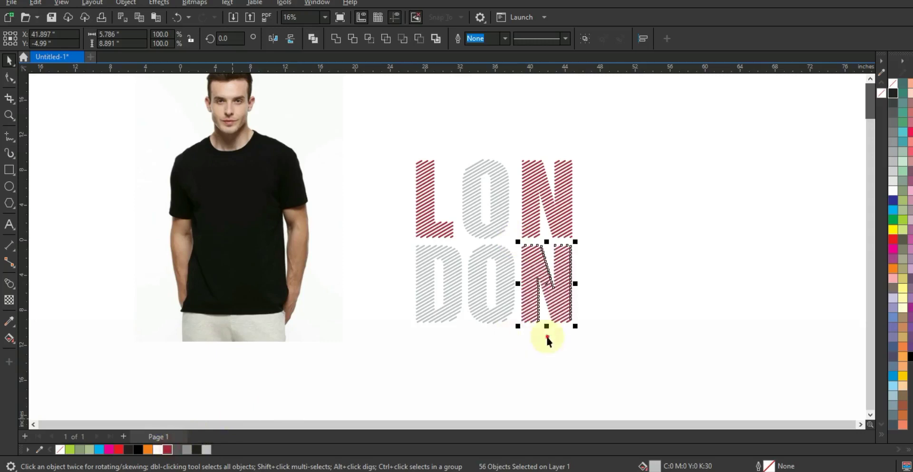
# Scale the whole striped lettering down to about 7.1 inches wide and place it on the T-shirt's chest
pyautogui.click(547, 308)
pyautogui.moveTo(576, 155); pyautogui.dragTo(267, 189)
pyautogui.moveTo(281, 270); pyautogui.dragTo(254, 223)
pyautogui.hotkey('shift', 'F2')
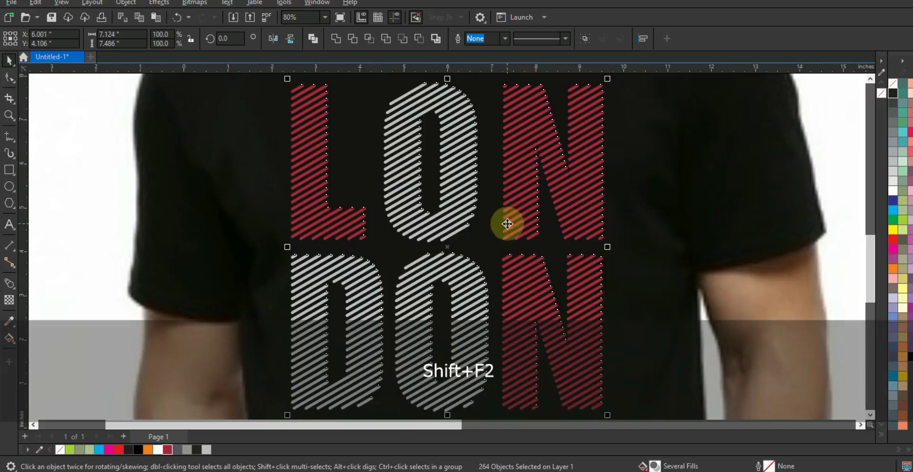
pyautogui.press('F3')
pyautogui.moveTo(510, 220); pyautogui.dragTo(550, 216)
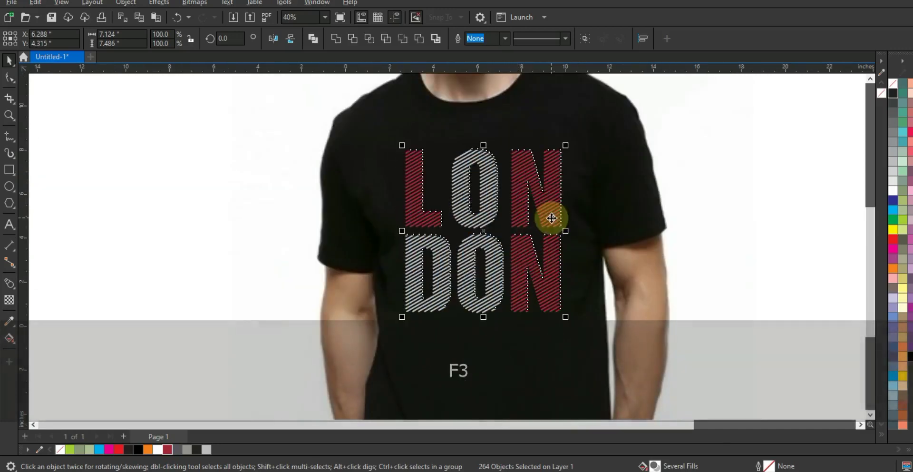
# Try a vertical skew on the LON DON lettering and undo it
pyautogui.click(435, 276)
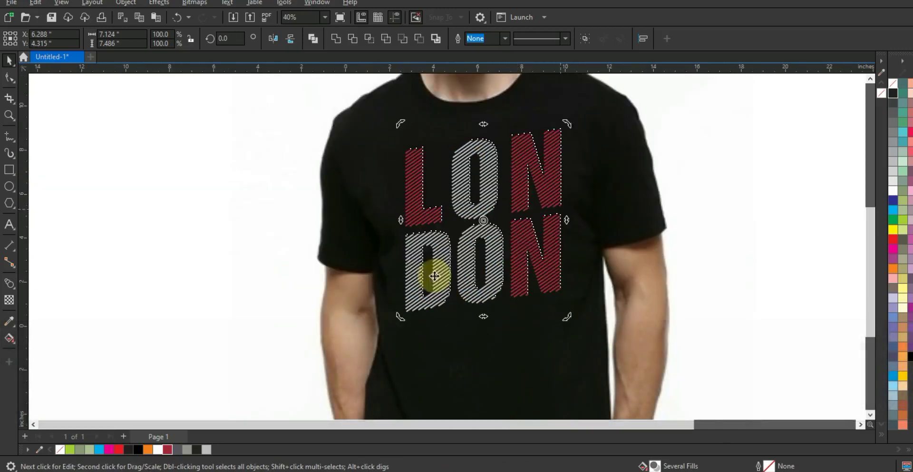
pyautogui.moveTo(401, 220); pyautogui.dragTo(400, 237)
pyautogui.hotkey('ctrl', 'z')
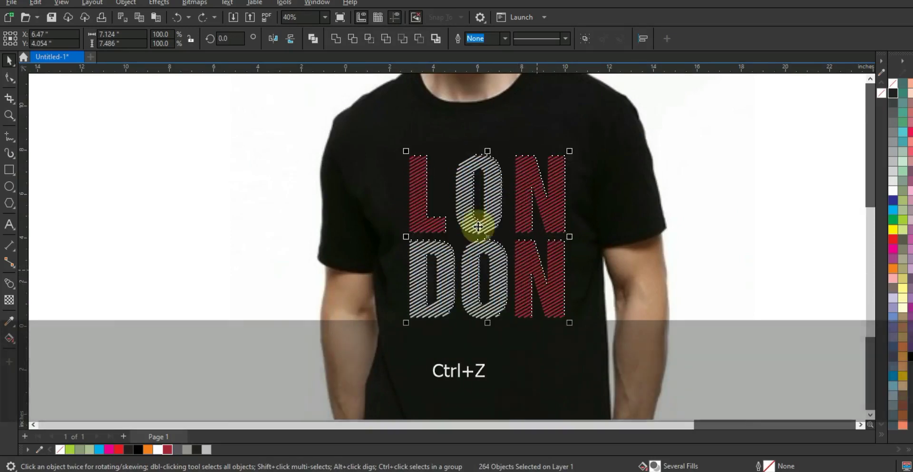
# Slide a few stripes in the right stem of the upper N out of line to stagger its edges
pyautogui.hotkey('shift', 'F2')
pyautogui.press('Escape')
pyautogui.click(593, 170)
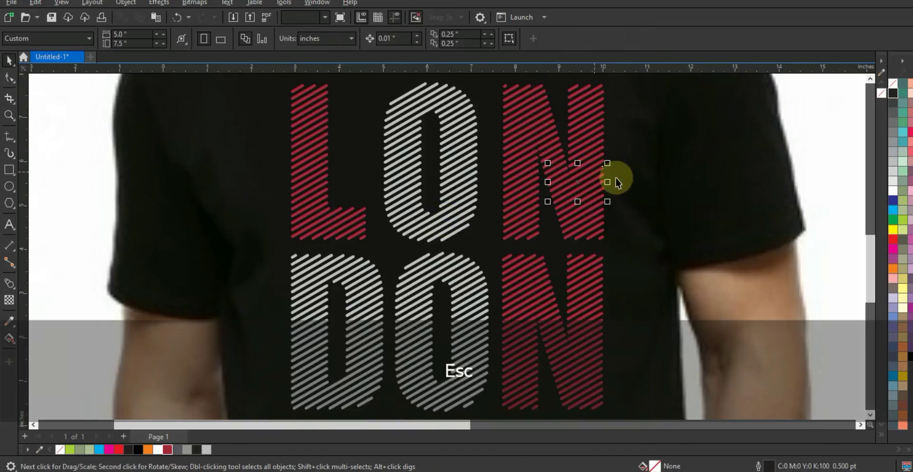
pyautogui.hotkey('shift', 'F2')
pyautogui.press('Escape')
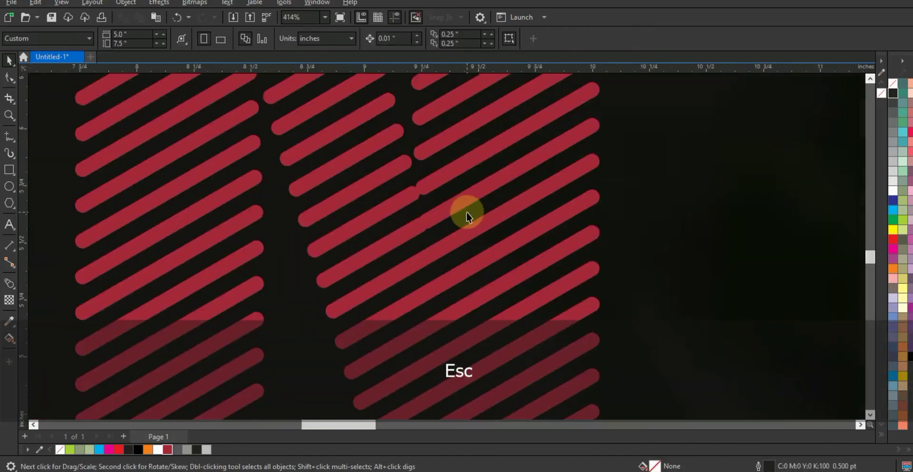
pyautogui.scroll(-2, 467, 216)
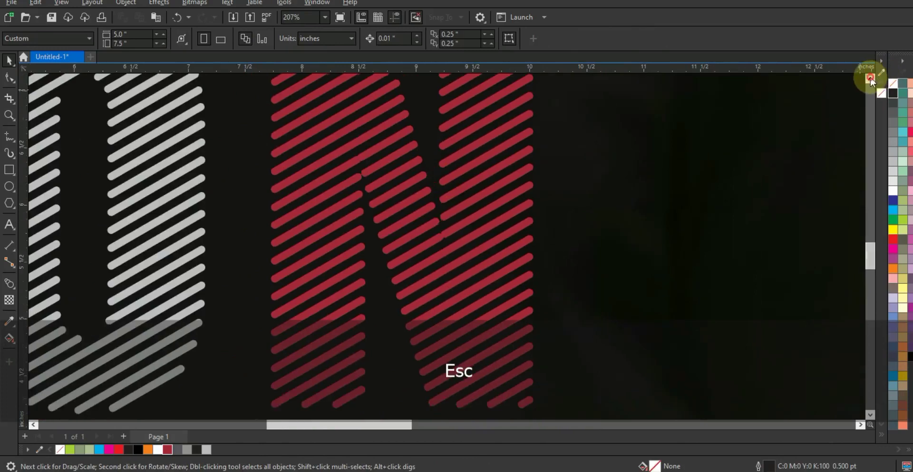
pyautogui.click(489, 155)
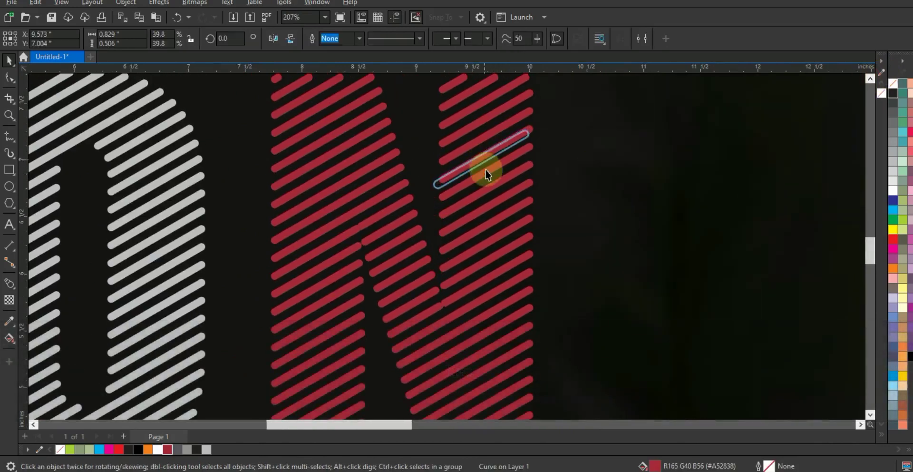
pyautogui.moveTo(489, 170)
pyautogui.mouseDown()
pyautogui.moveTo(504, 157)
pyautogui.moveTo(500, 176)
pyautogui.mouseUp()
pyautogui.moveTo(524, 133); pyautogui.dragTo(542, 108)
# Offset several stripes in the left stem and diagonal of the upper N beyond the letter's edges
pyautogui.moveTo(300, 228); pyautogui.dragTo(271, 241)
pyautogui.moveTo(307, 202); pyautogui.dragTo(306, 203)
pyautogui.moveTo(373, 204); pyautogui.dragTo(384, 187)
pyautogui.moveTo(343, 148); pyautogui.dragTo(341, 168)
# Stagger a few stripes on both sides of the upper O by shifting them down along their slant
pyautogui.press('F3')
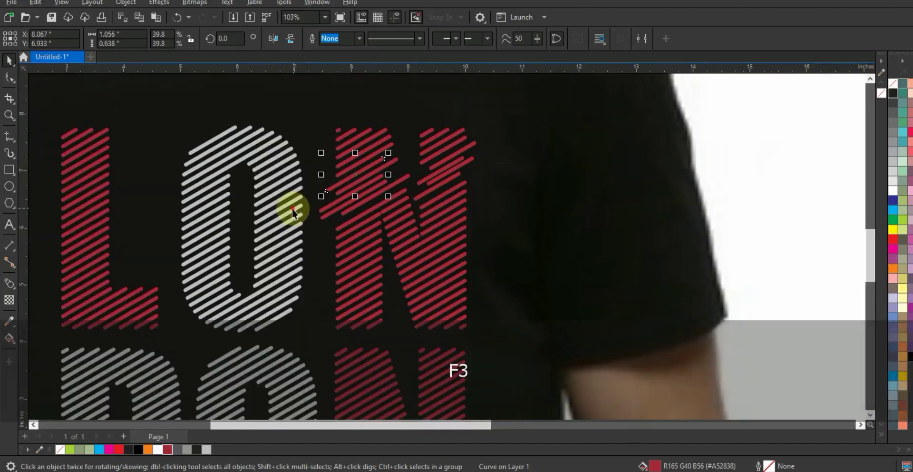
pyautogui.click(275, 213)
pyautogui.moveTo(281, 201); pyautogui.dragTo(279, 204)
pyautogui.moveTo(186, 257)
pyautogui.mouseDown()
pyautogui.moveTo(180, 261)
pyautogui.moveTo(200, 267)
pyautogui.mouseUp()
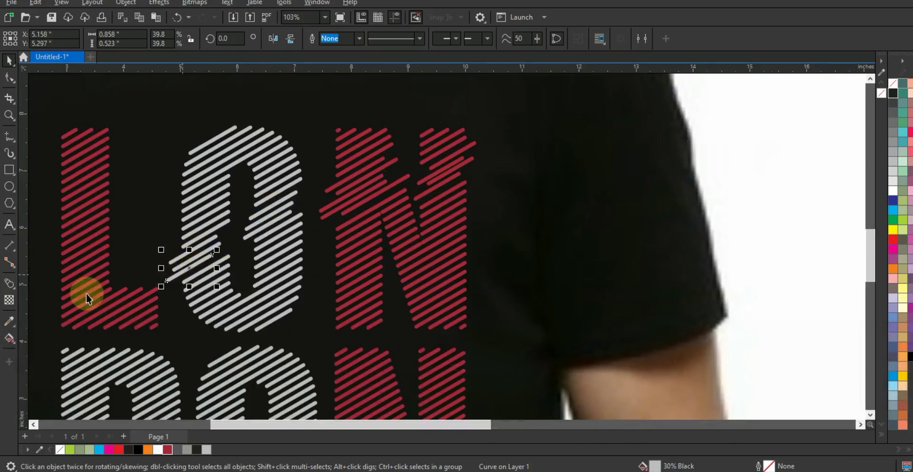
# Slide a stripe in the foot of the L down along its slant so it juts past the letter's edge
pyautogui.moveTo(109, 300); pyautogui.dragTo(94, 324)
pyautogui.press('F3')
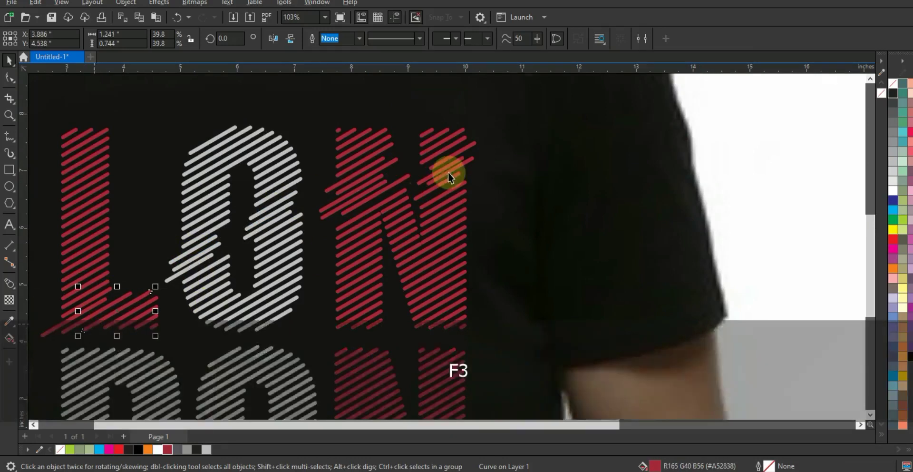
pyautogui.press('Escape')
# Stagger several stripes on both sides of the D and of the lower O by shifting them along their slant
pyautogui.click(8, 115)
pyautogui.moveTo(180, 148); pyautogui.dragTo(645, 394)
pyautogui.click(8, 62)
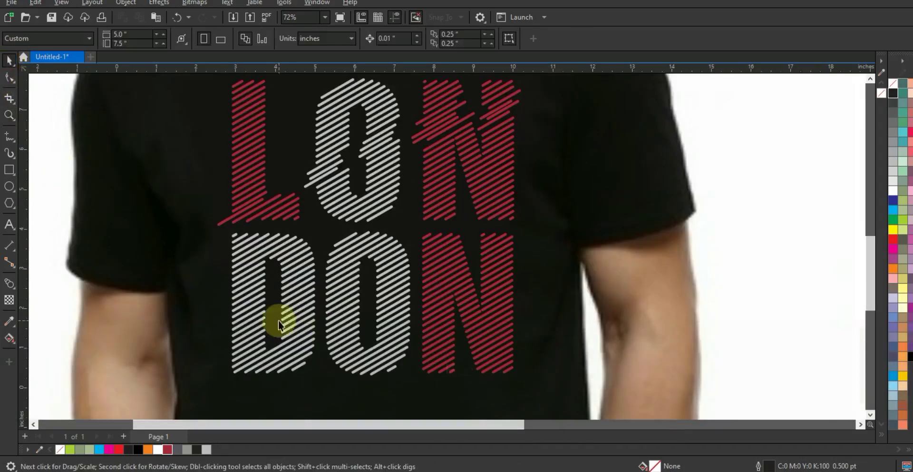
pyautogui.click(244, 306)
pyautogui.moveTo(256, 305); pyautogui.dragTo(253, 310)
pyautogui.hotkey('ctrl', 'z')
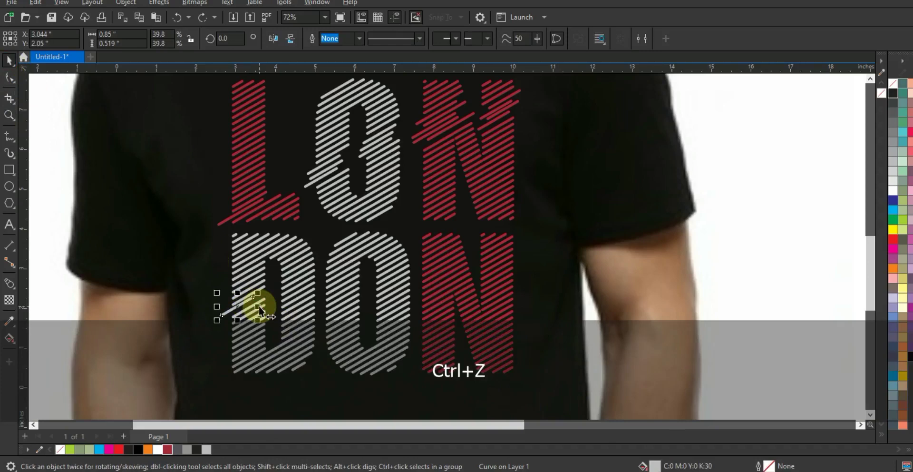
pyautogui.moveTo(264, 300); pyautogui.dragTo(346, 291)
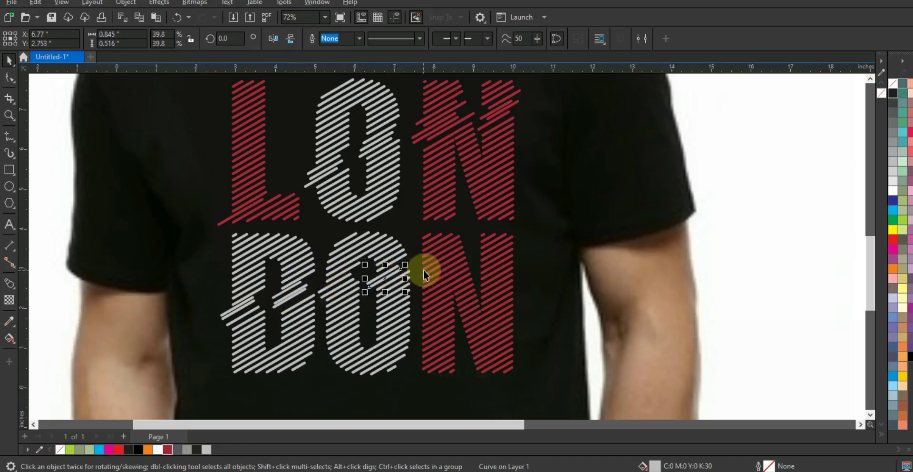
# Offset a few stripes in the left stem and the right stem of the lower N along their slant
pyautogui.moveTo(436, 269); pyautogui.dragTo(431, 275)
pyautogui.click(504, 247)
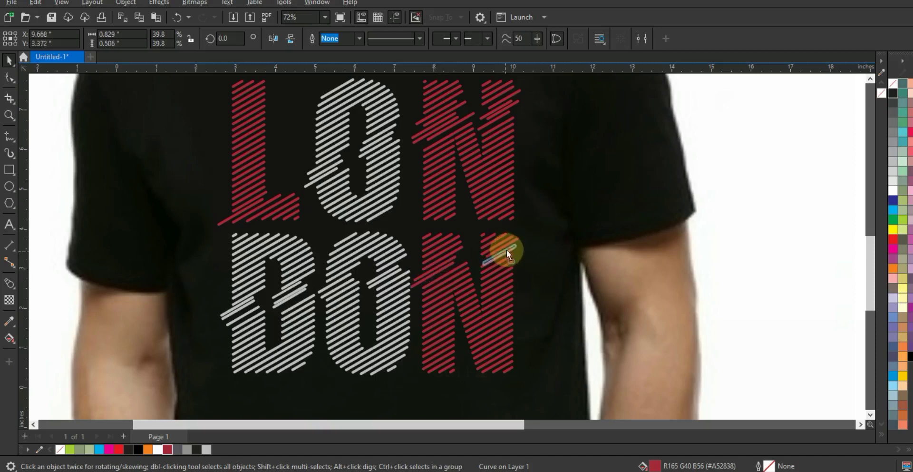
pyautogui.press('F3')
pyautogui.press('Escape')
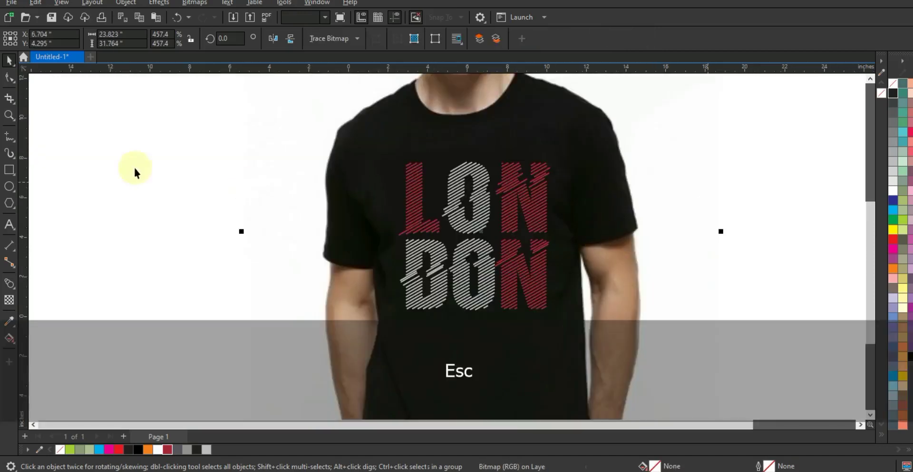
# Move the TURN ON text to the empty area beside the shirt photo and rotate it to 270 degrees
pyautogui.click(9, 116)
pyautogui.moveTo(320, 98); pyautogui.dragTo(758, 330)
pyautogui.rightClick(652, 242)
pyautogui.press('F4')
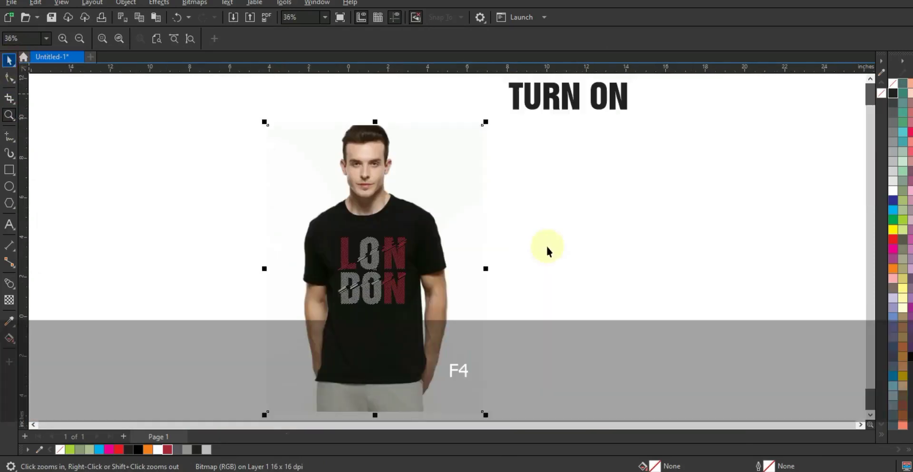
pyautogui.press('space')
pyautogui.moveTo(613, 96); pyautogui.dragTo(602, 223)
pyautogui.click(638, 204)
# Place the vertical TURN ON text between the upper L and O and scale it down to about 53 pt
pyautogui.click(576, 250)
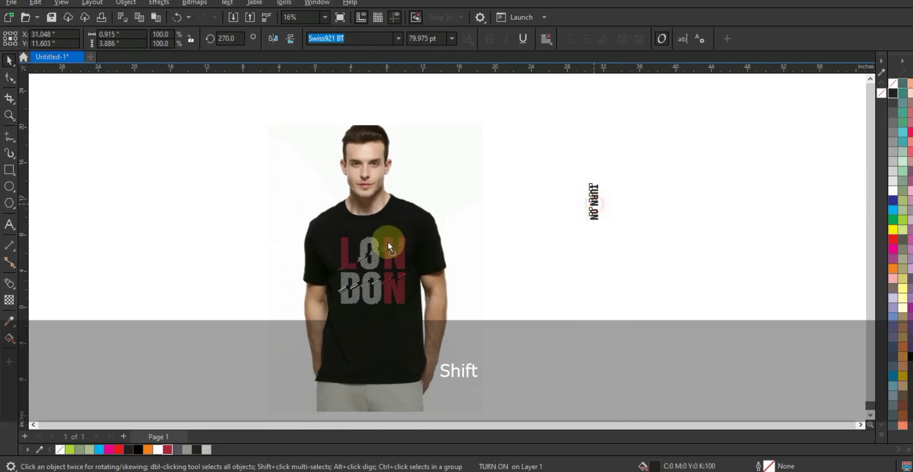
pyautogui.press('F3')
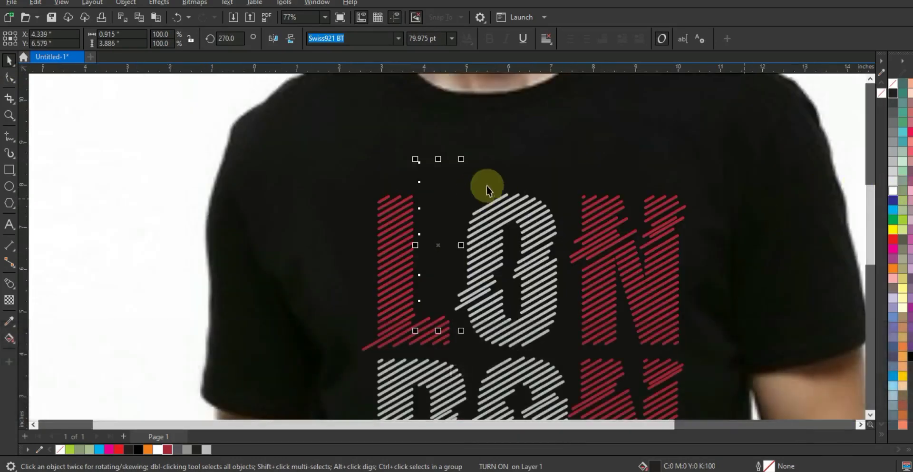
pyautogui.moveTo(461, 160); pyautogui.dragTo(453, 194)
# Bring the TURN ON text to the front and fill it with dark grey
pyautogui.hotkey('shift', 'pageup')
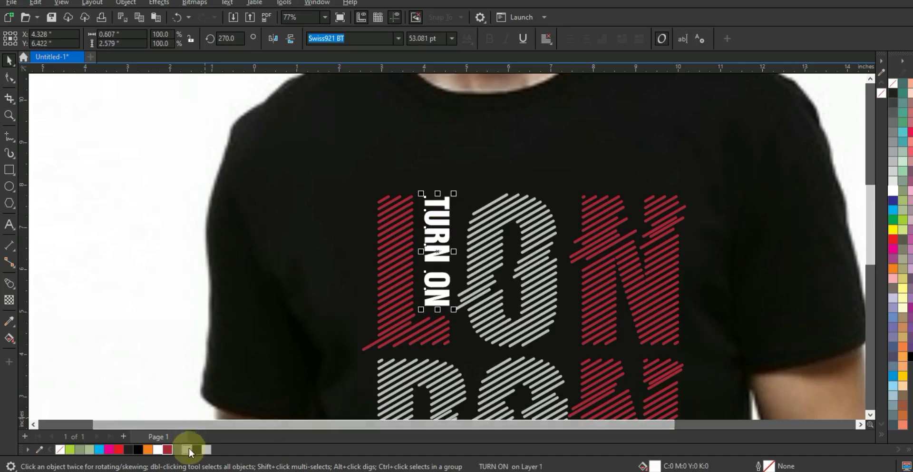
pyautogui.click(187, 449)
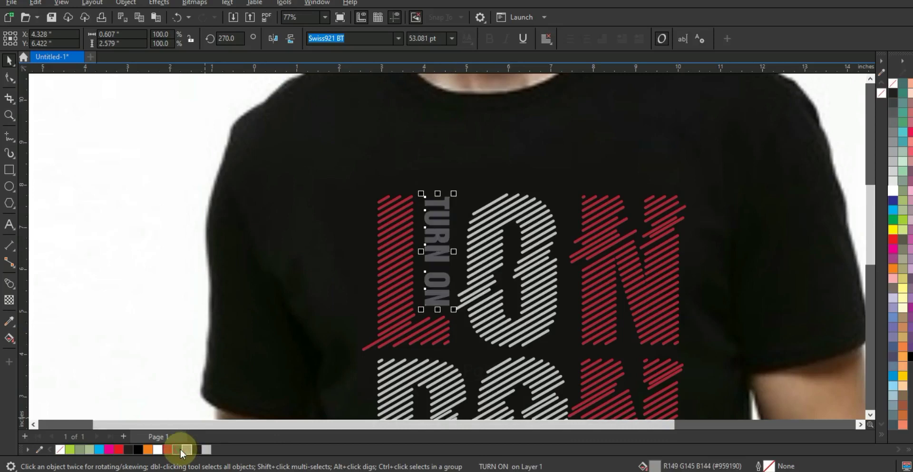
pyautogui.click(138, 199)
# Examine the finished lettering on the T-shirt in a full-screen preview
pyautogui.press('F3')
pyautogui.press('Escape')
pyautogui.click(491, 171)
pyautogui.press('F3')
pyautogui.press('Escape')
pyautogui.moveTo(691, 175); pyautogui.dragTo(400, 259)
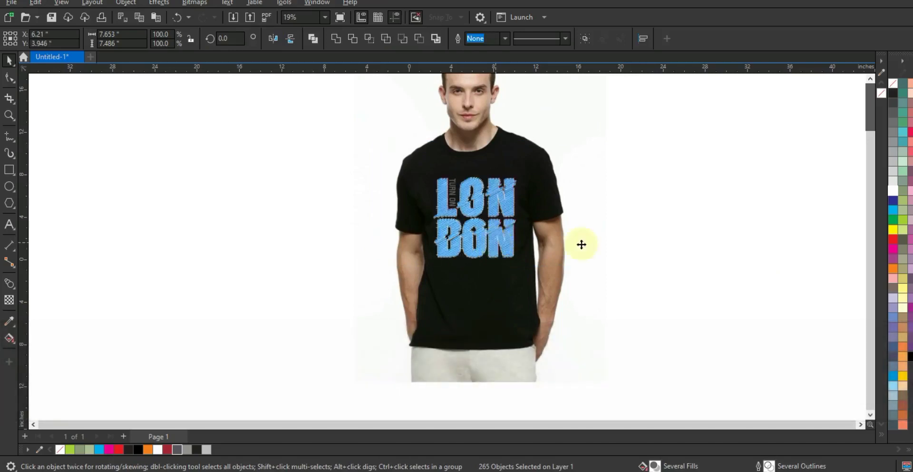
pyautogui.press('Escape')
pyautogui.click(9, 115)
pyautogui.moveTo(335, 146); pyautogui.dragTo(723, 286)
pyautogui.press('F9')
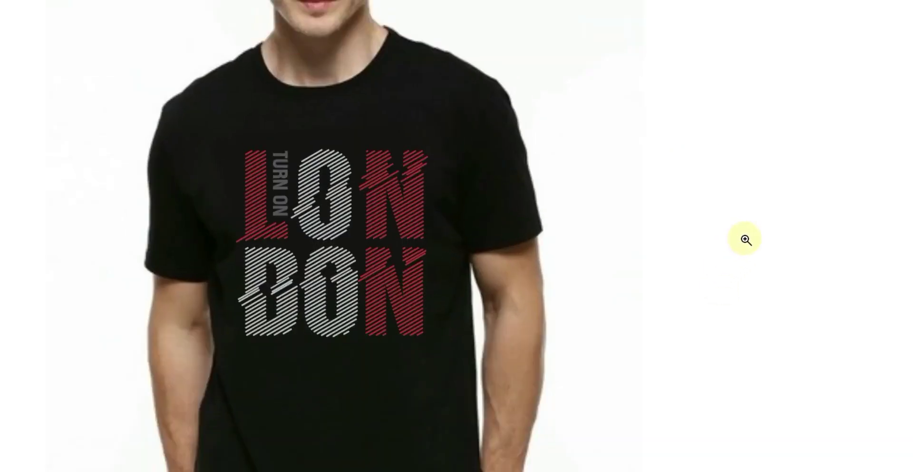